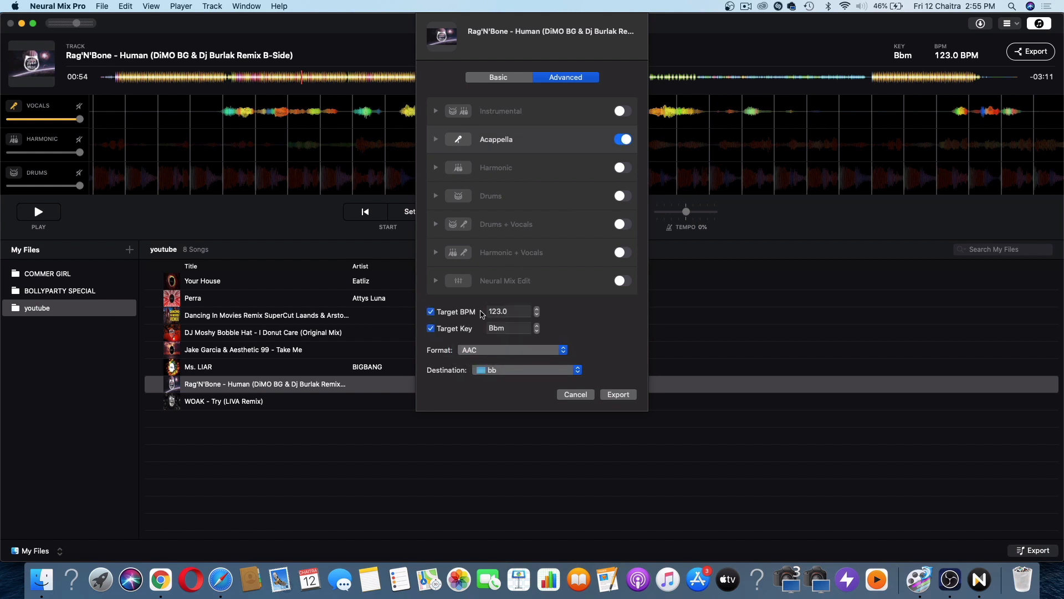
- Export the acappella of Rag'N'Bone - Human as AAC to the bb folder
click(617, 394)
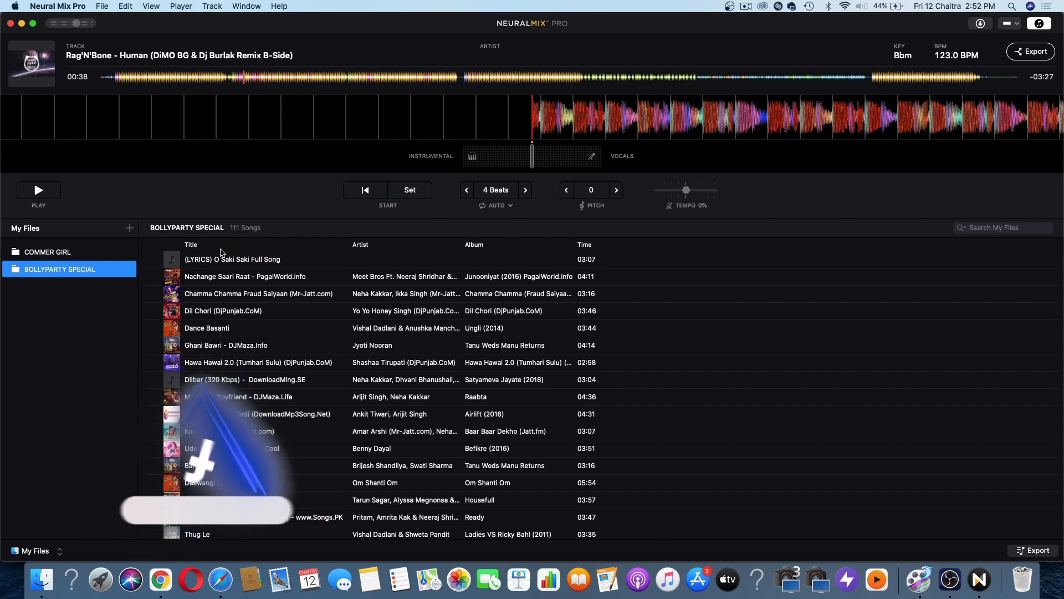
- Add the youtube folder from Finder's YOUTUBE CHANNEL folder to My Files and open it
click(41, 579)
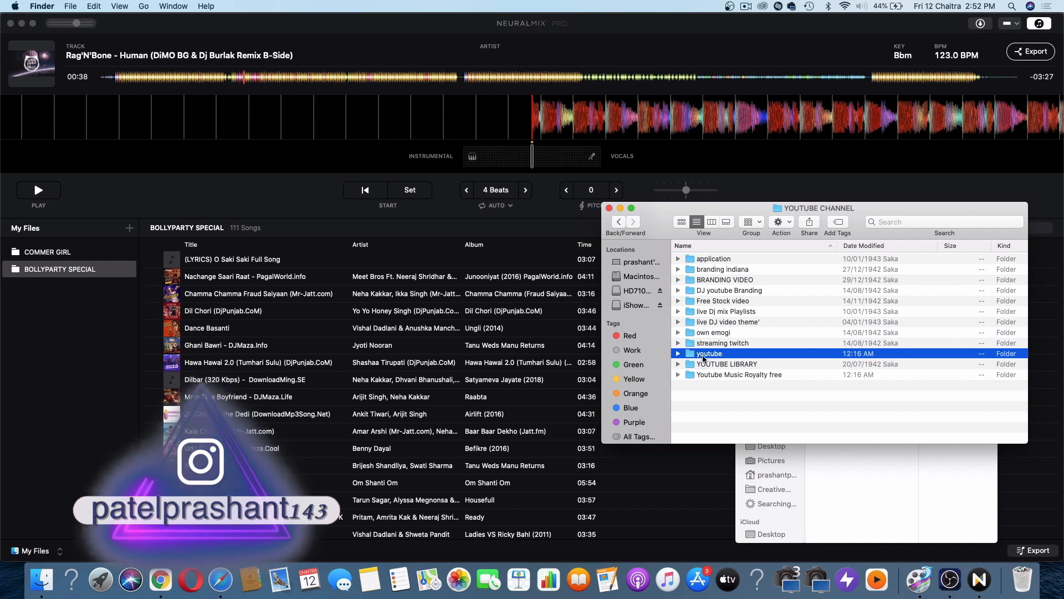
drag(707, 355, 86, 343)
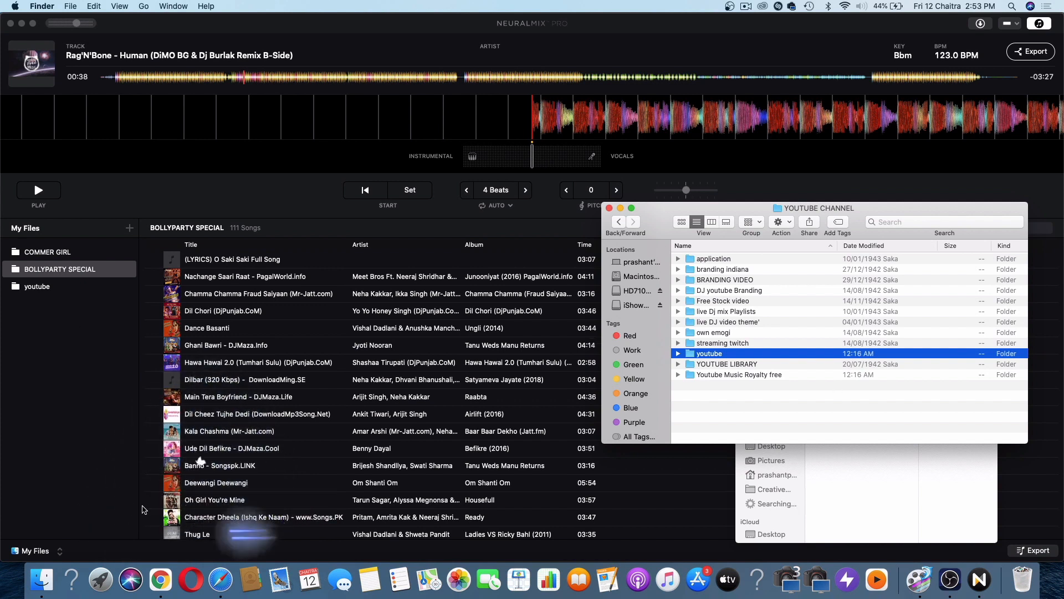
click(57, 550)
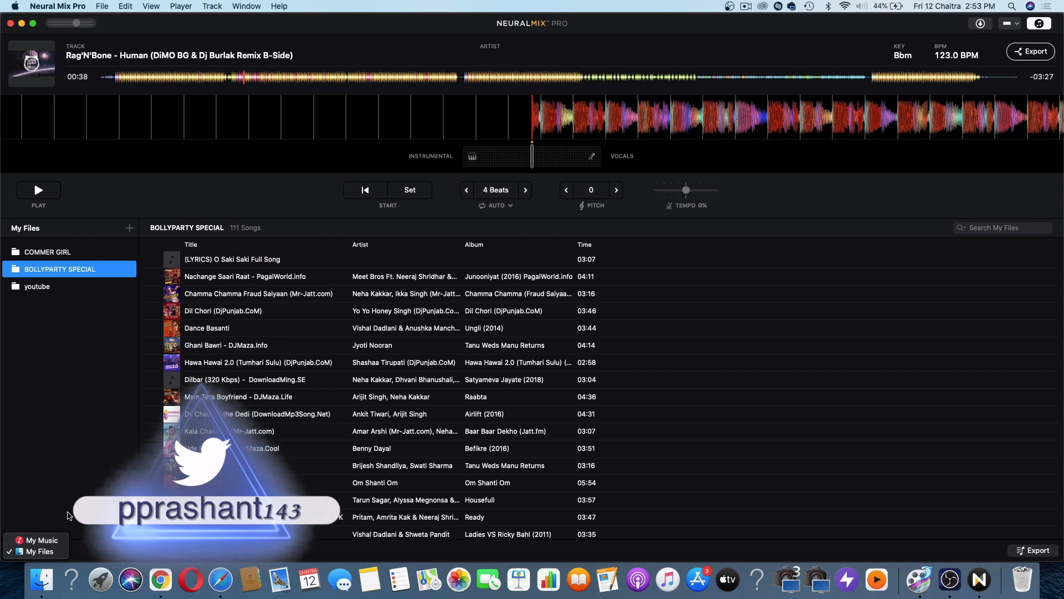
click(111, 286)
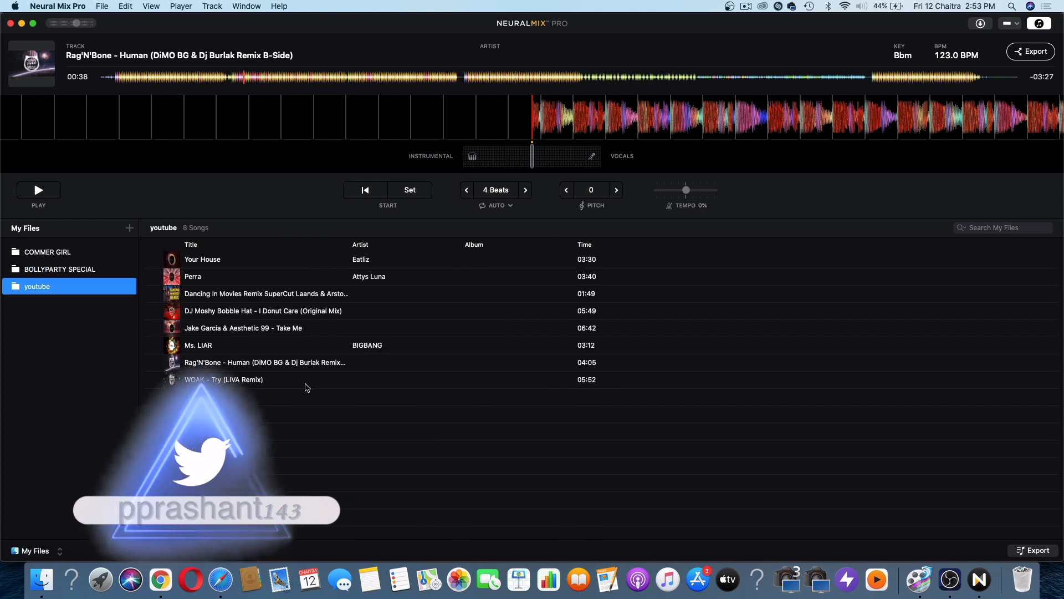
- Select the Rag'N'Bone - Human remix and listen to a short section of the full mix
mouse_move(289, 358)
mouse_down()
mouse_move(383, 147)
mouse_move(369, 339)
mouse_move(297, 358)
mouse_move(311, 360)
mouse_up()
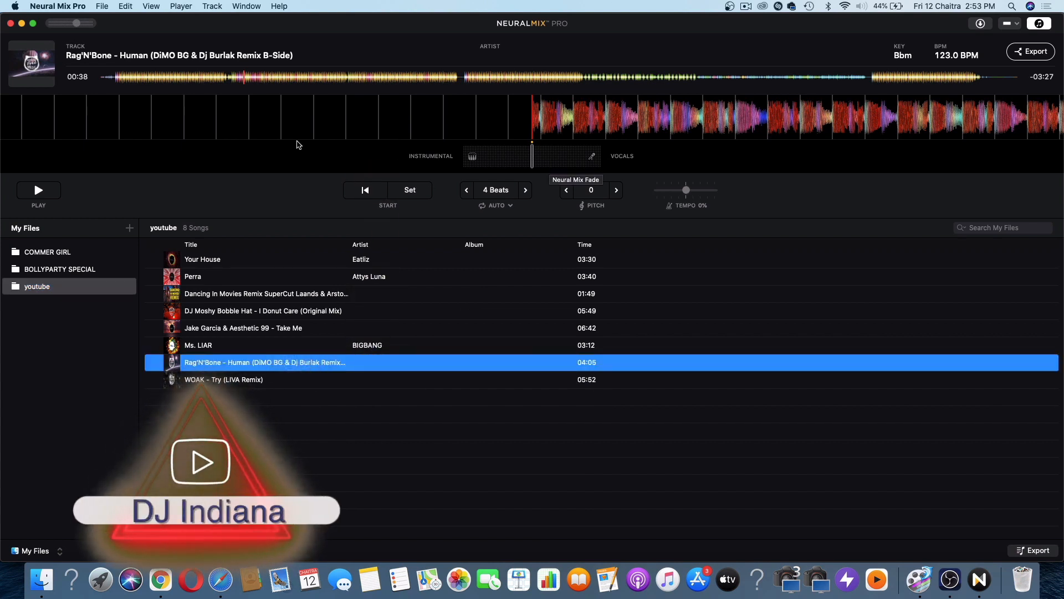
key(space)
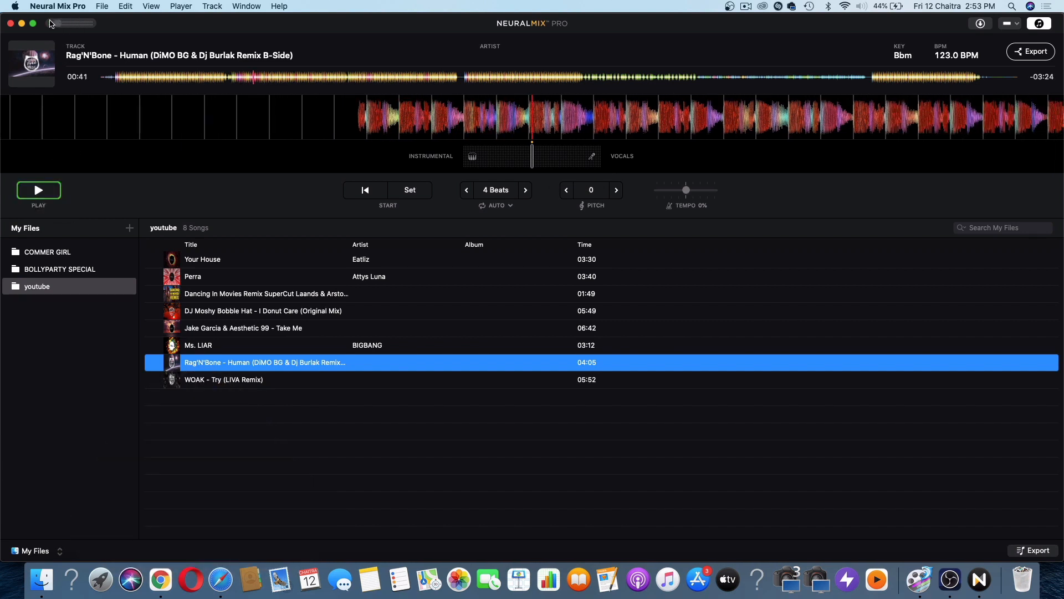
mouse_move(76, 23)
mouse_down()
mouse_move(59, 23)
mouse_move(77, 23)
mouse_up()
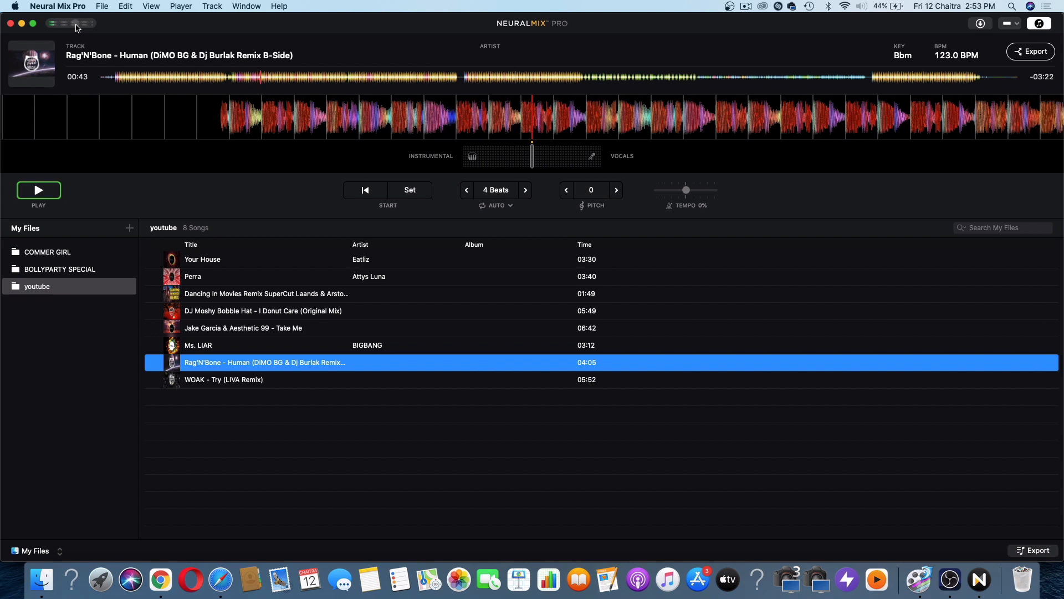
key(space)
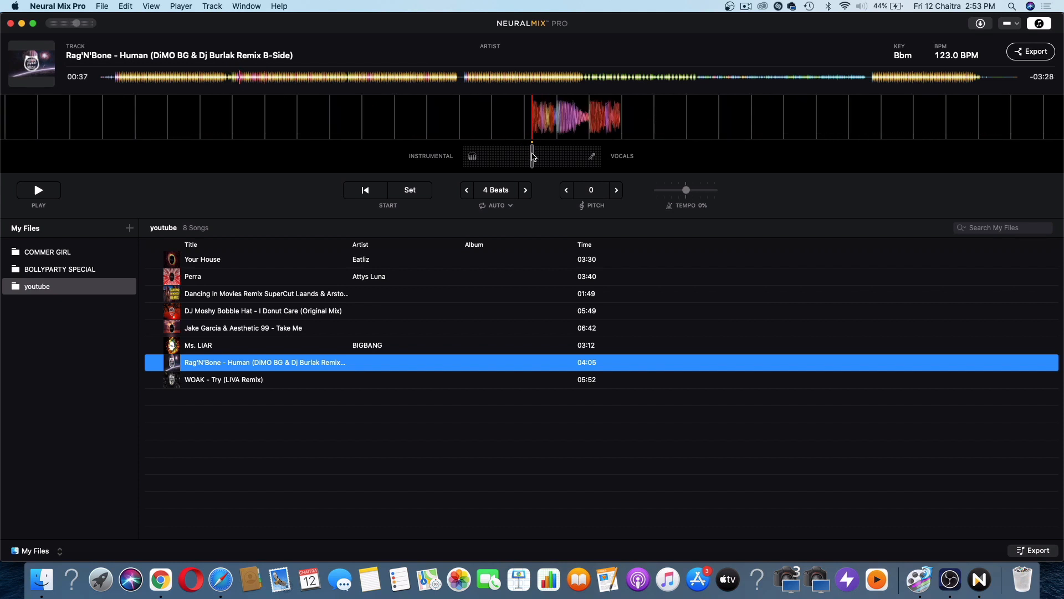
- Preview the song with the Neural Mix fade fully at Instrumental and at Vocals, and return the playhead to about 00:38
drag(533, 157, 463, 150)
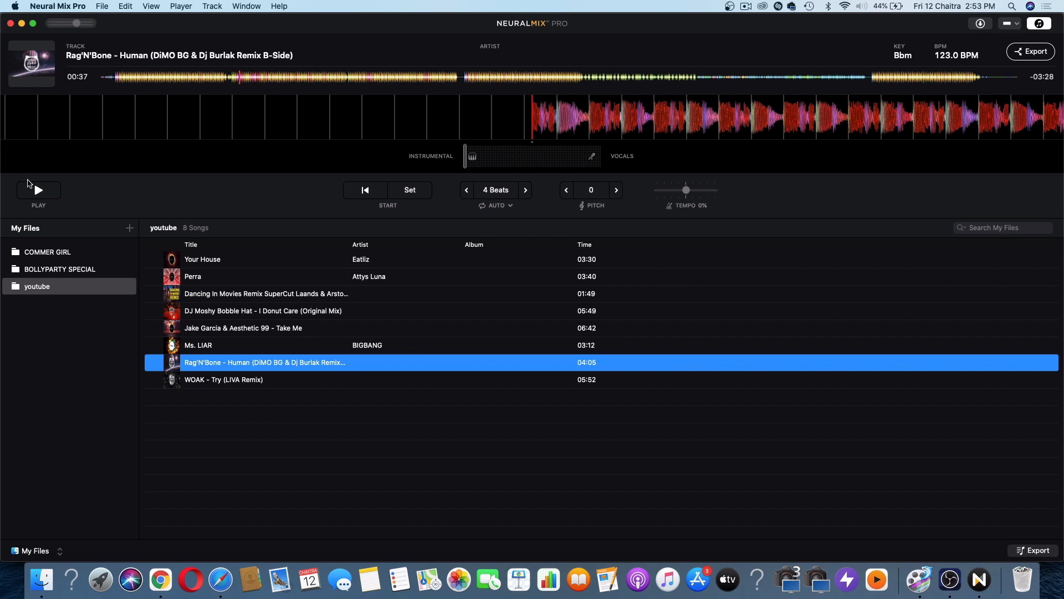
click(34, 191)
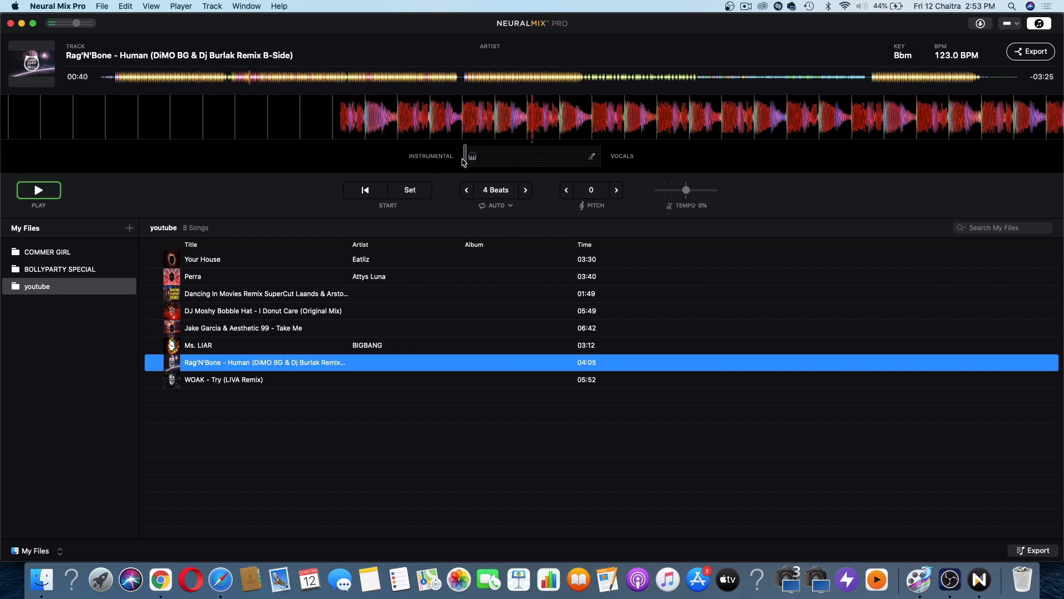
drag(505, 162, 617, 155)
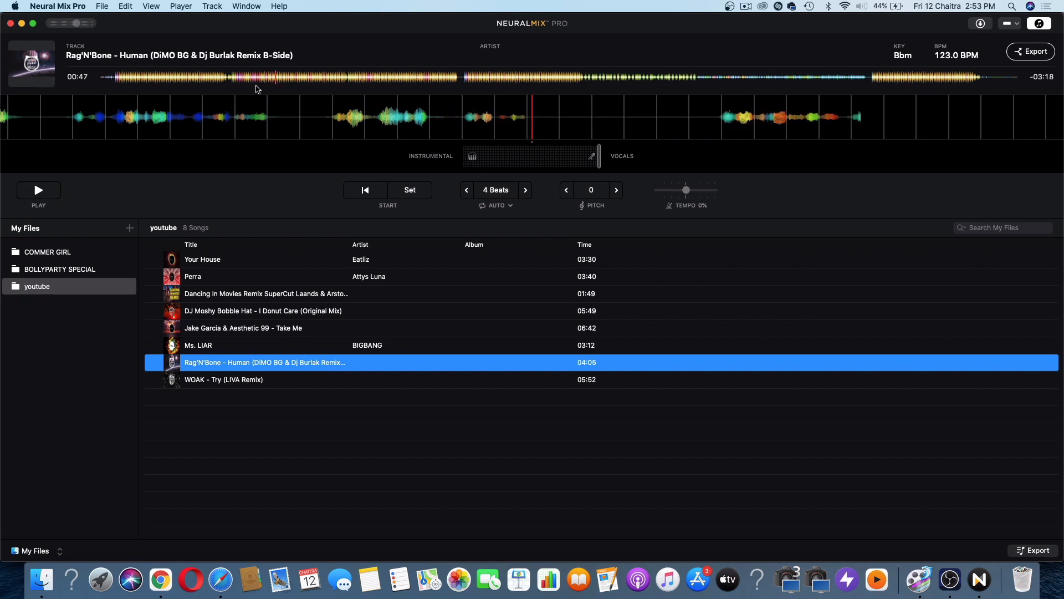
click(245, 78)
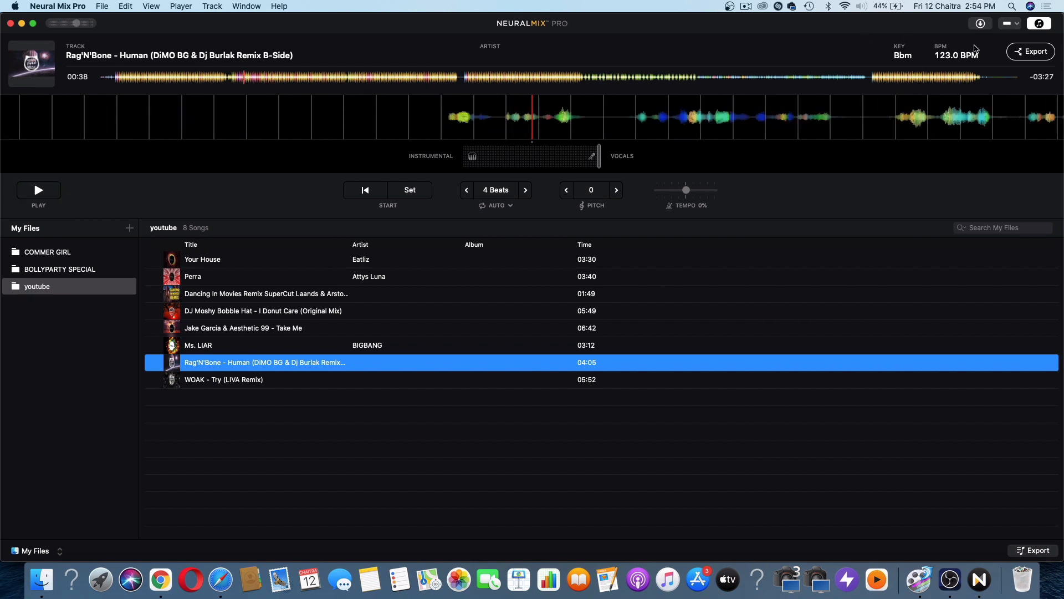
- Switch the player to the 2 Tracks layout and preview the vocals and the instrumental separately
click(1015, 26)
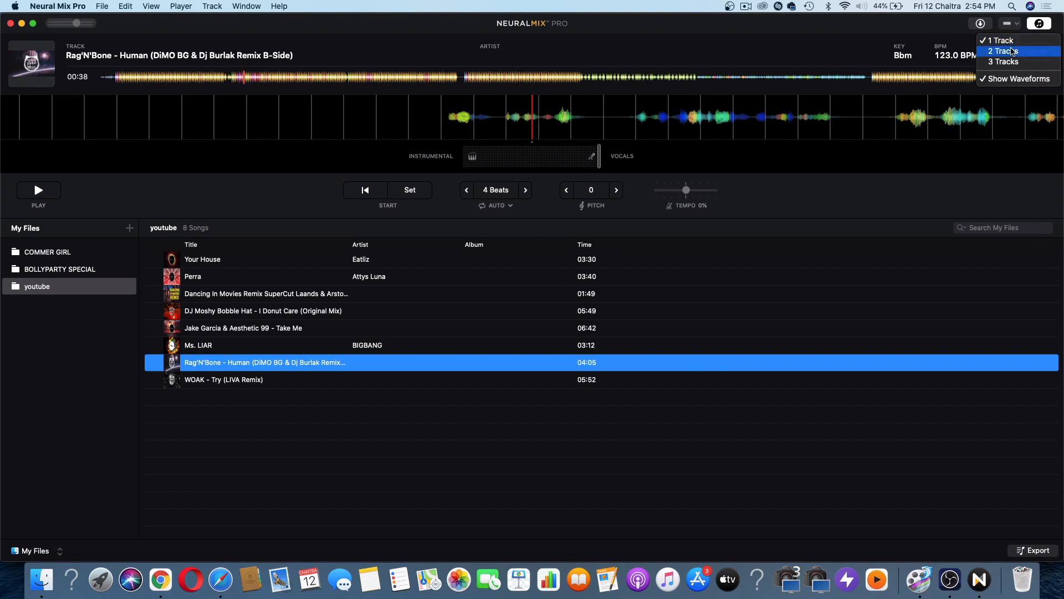
click(1013, 52)
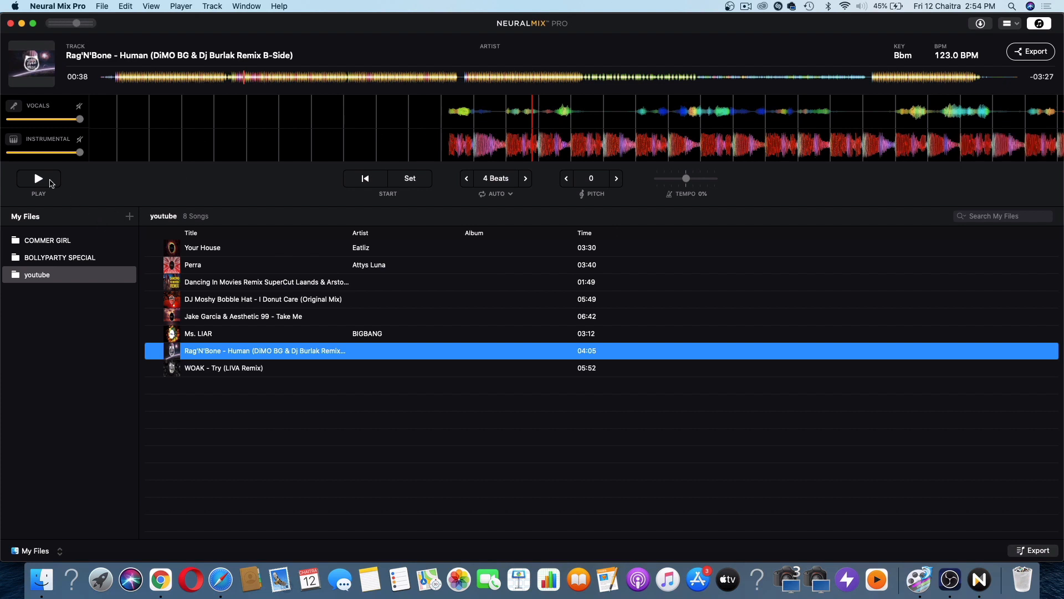
click(39, 179)
click(13, 106)
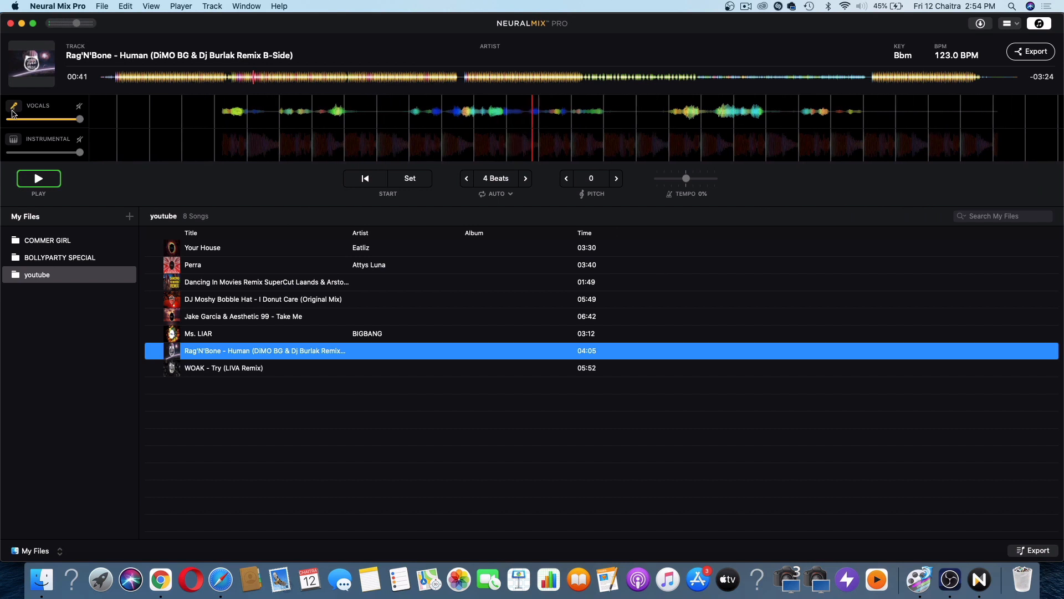
click(13, 140)
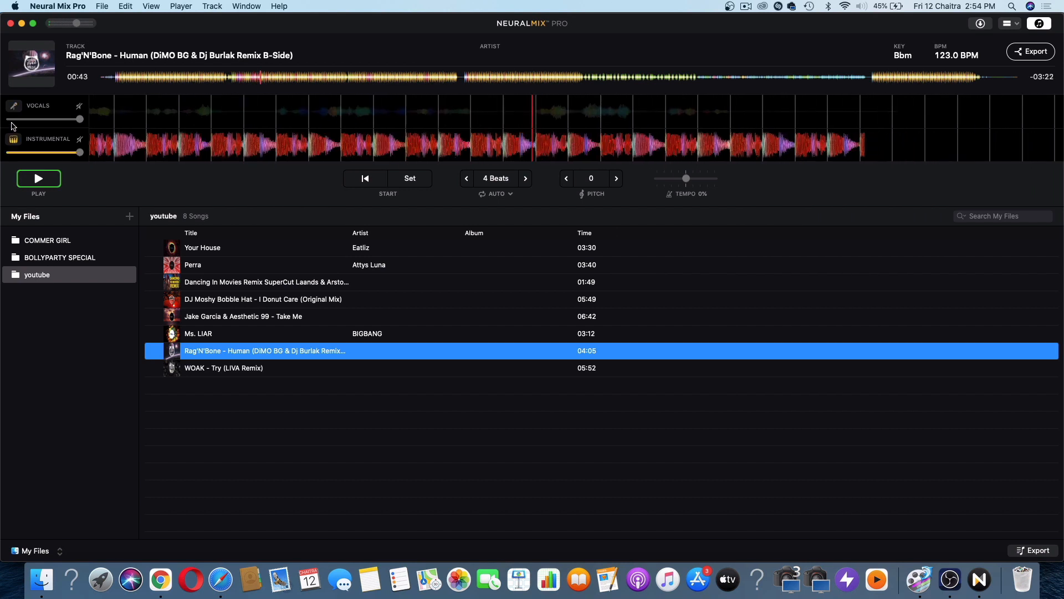
key(space)
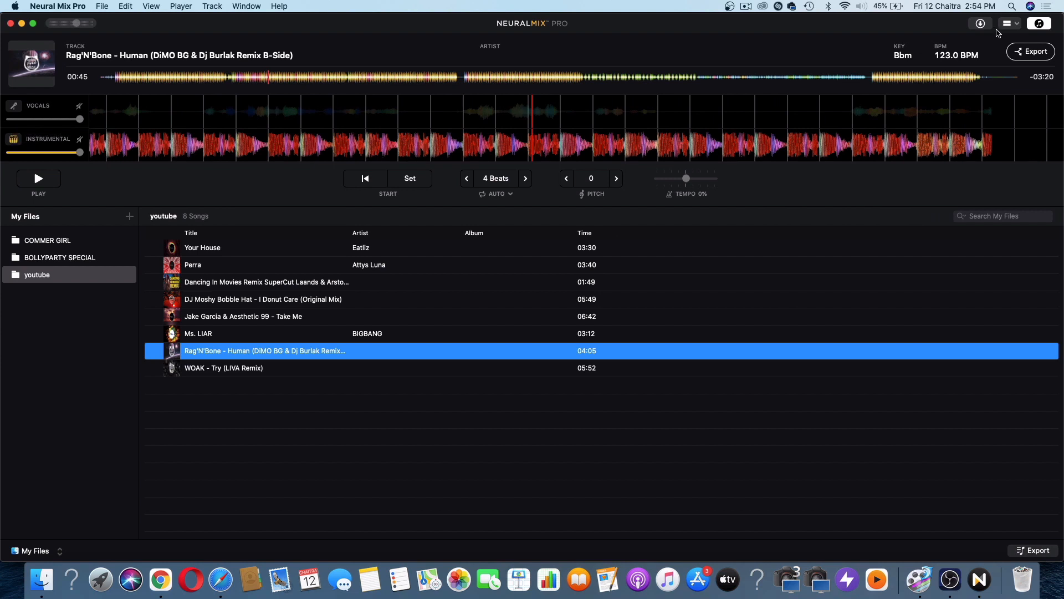
- Switch the player to the 3 Tracks layout and preview the song with the vocals soloed
click(1022, 25)
click(997, 50)
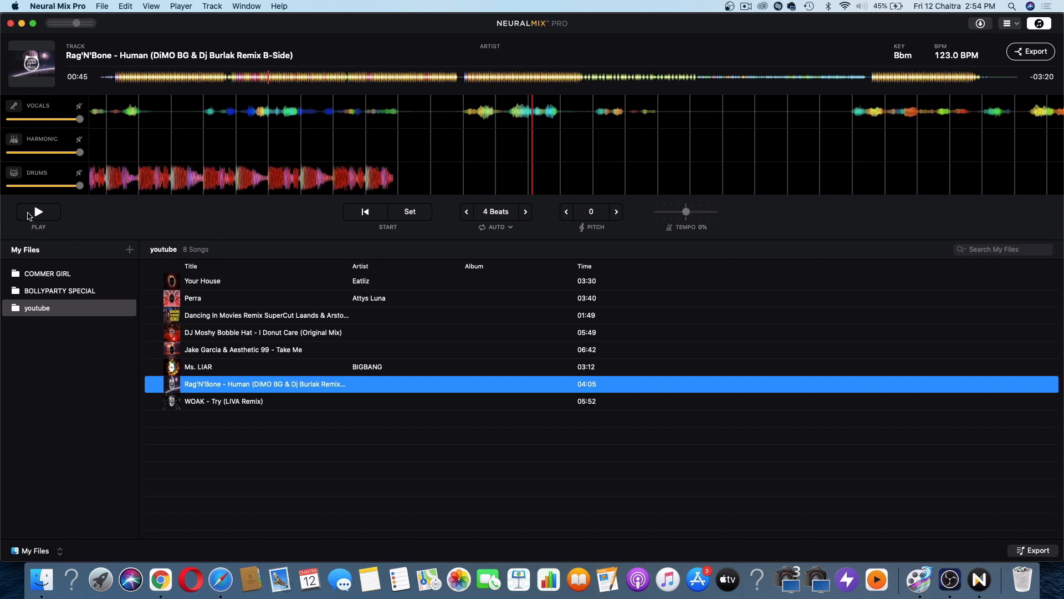
click(35, 214)
click(14, 107)
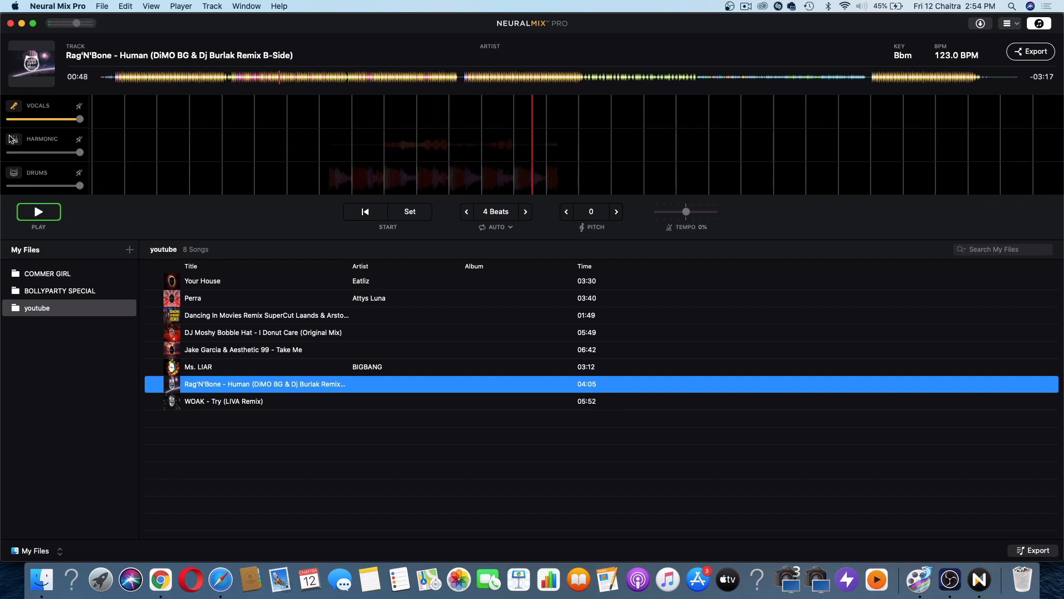
key(space)
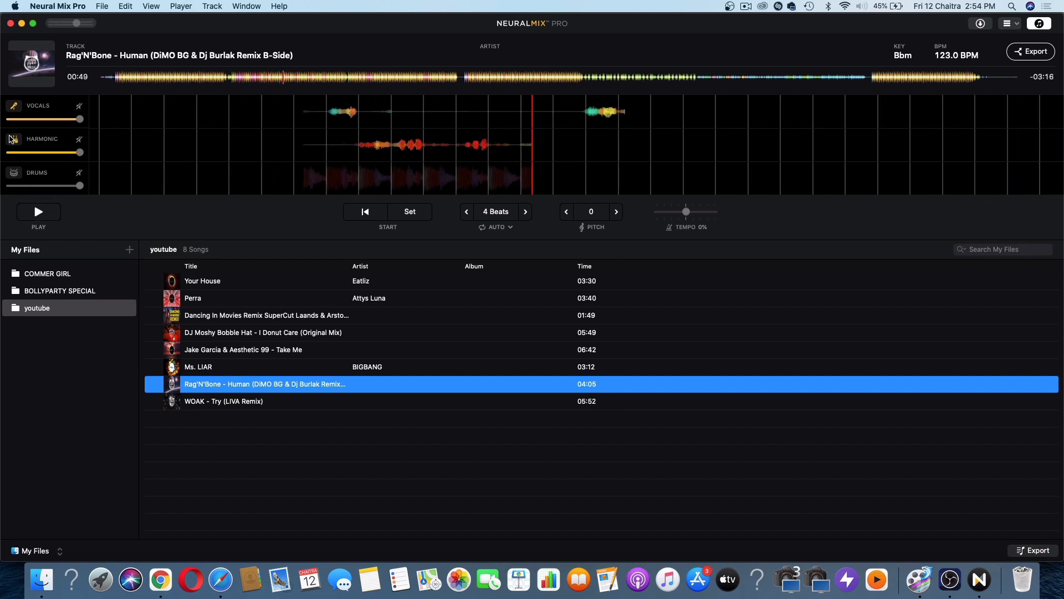
- Preview the harmonic and drum stems during playback, finishing with only the vocals soloed
click(12, 139)
key(space)
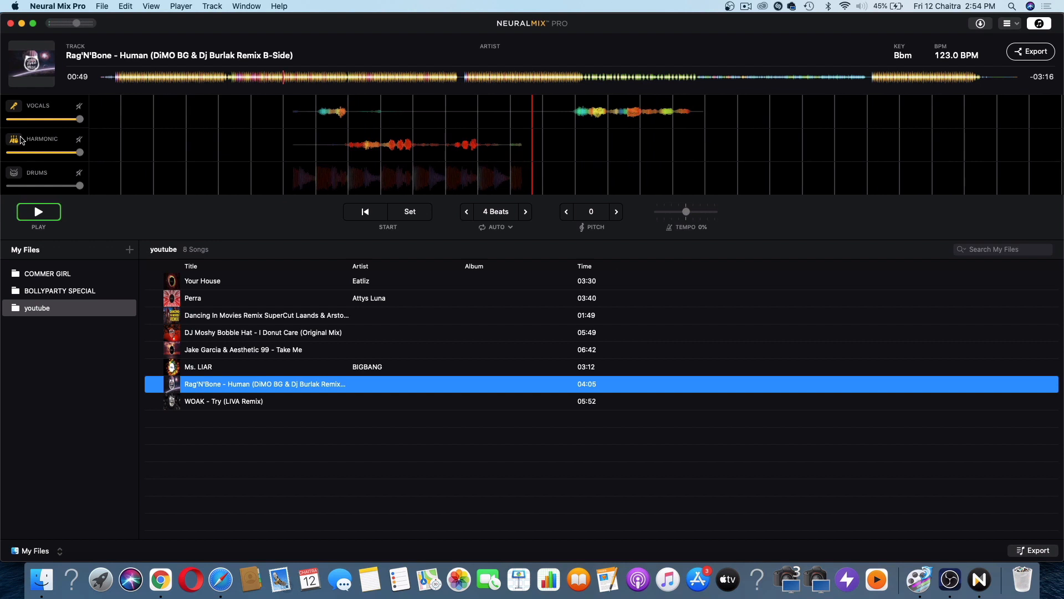
click(14, 172)
click(14, 138)
click(10, 113)
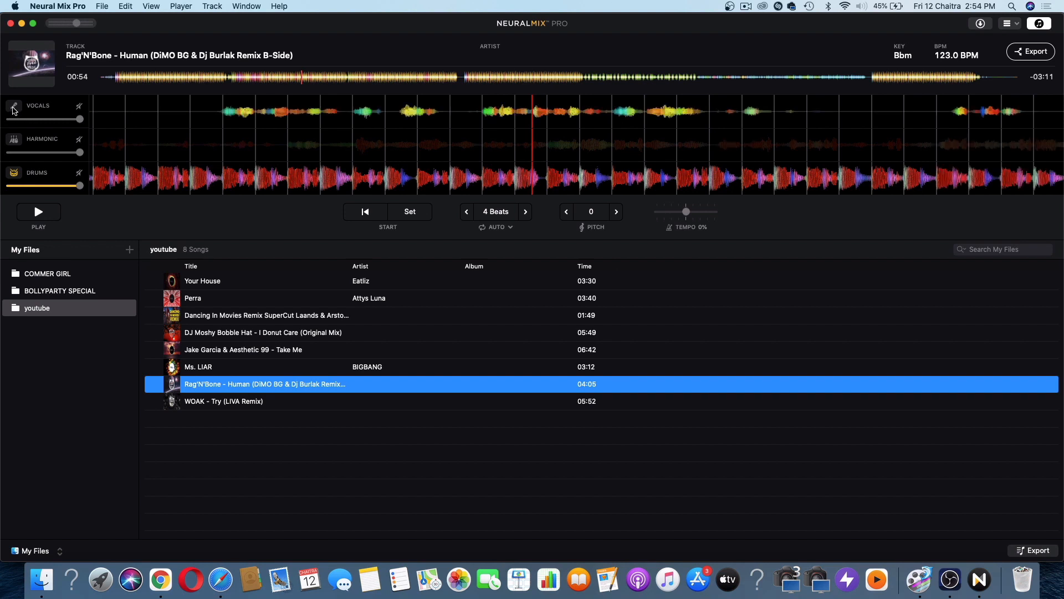
click(13, 172)
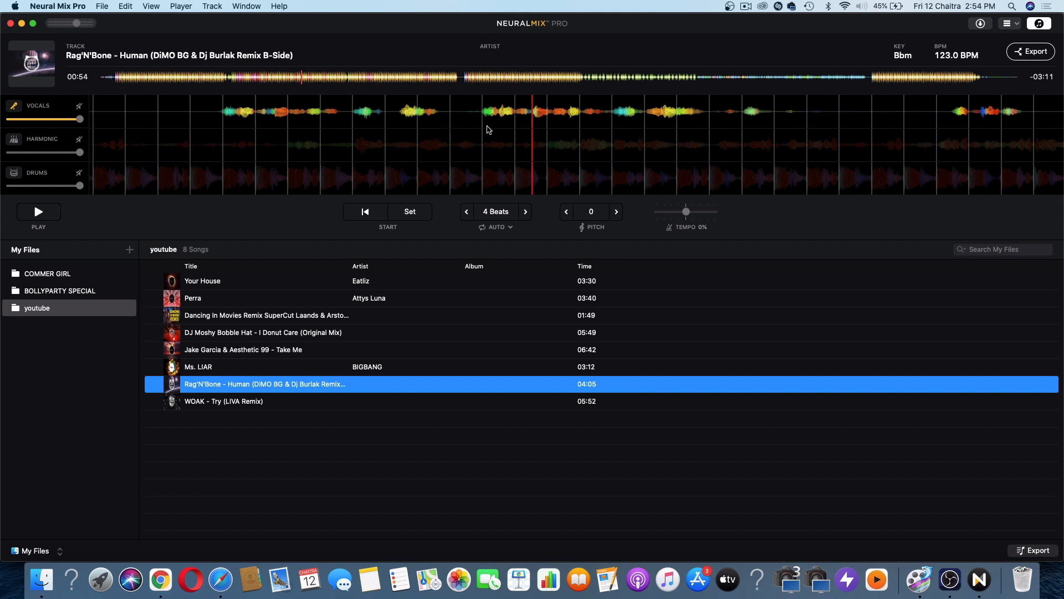
- Open the export settings for the song, compare the Basic and Advanced options, and stay on Advanced
click(1032, 51)
click(1033, 51)
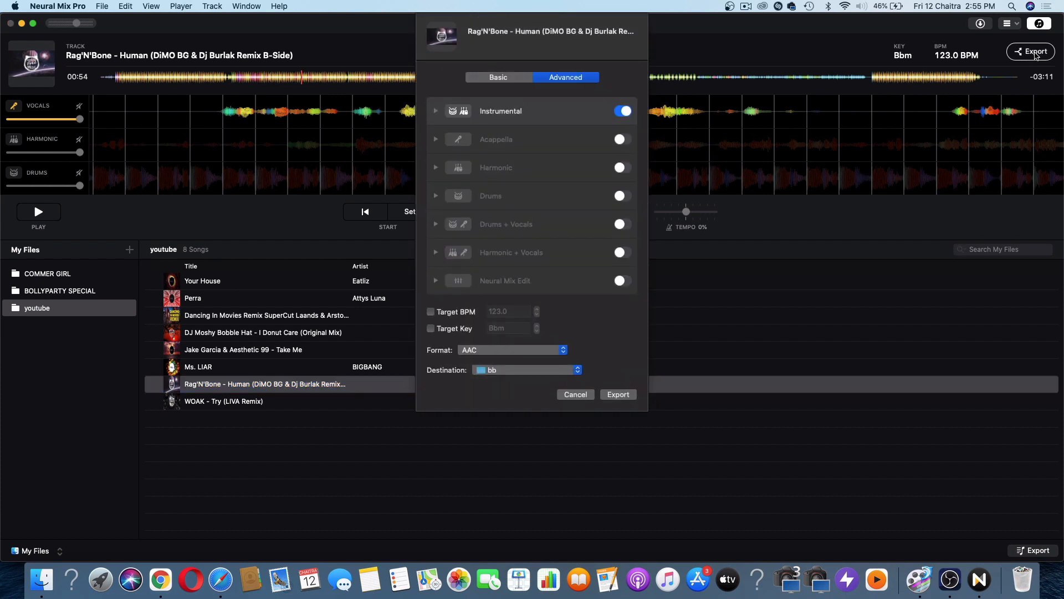
click(492, 79)
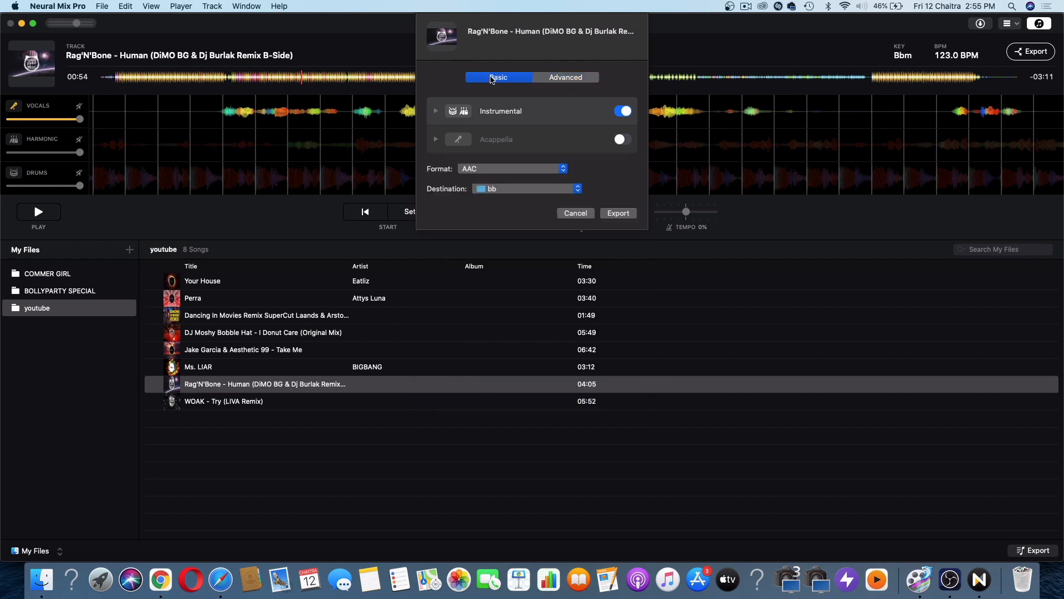
click(557, 80)
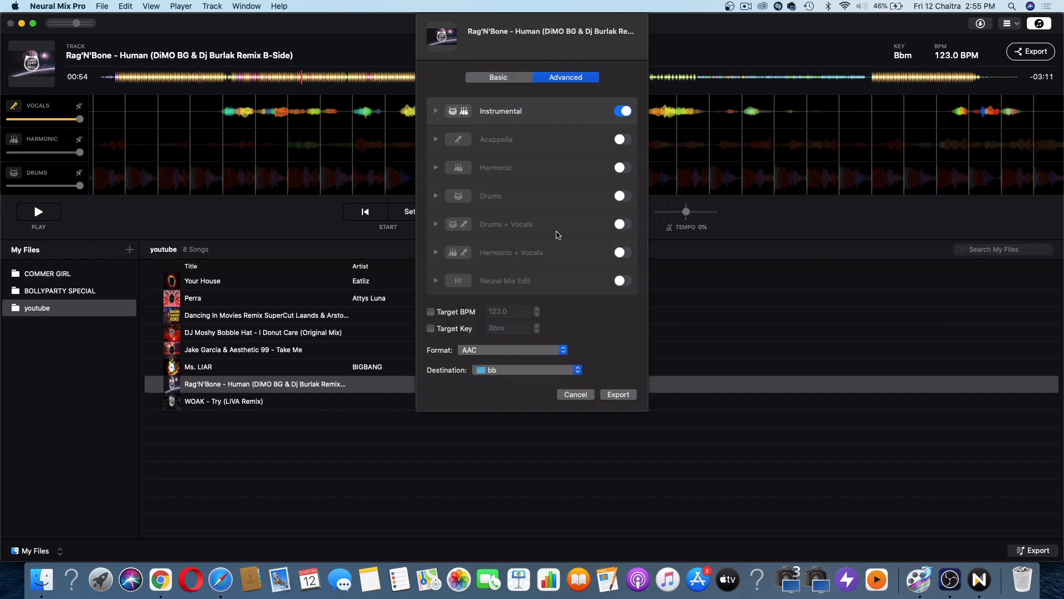
click(622, 225)
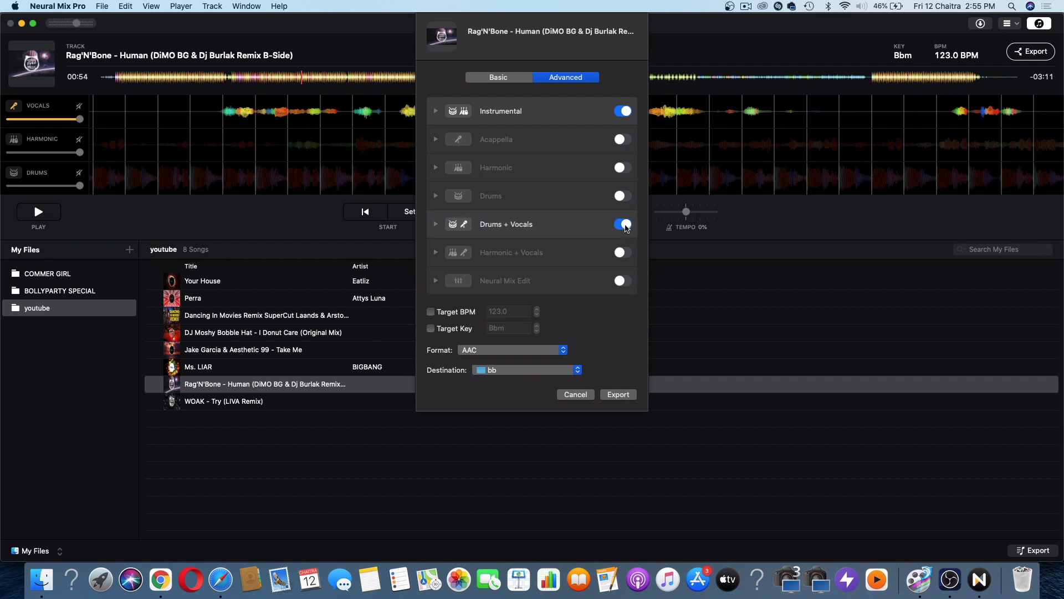
click(624, 225)
click(622, 195)
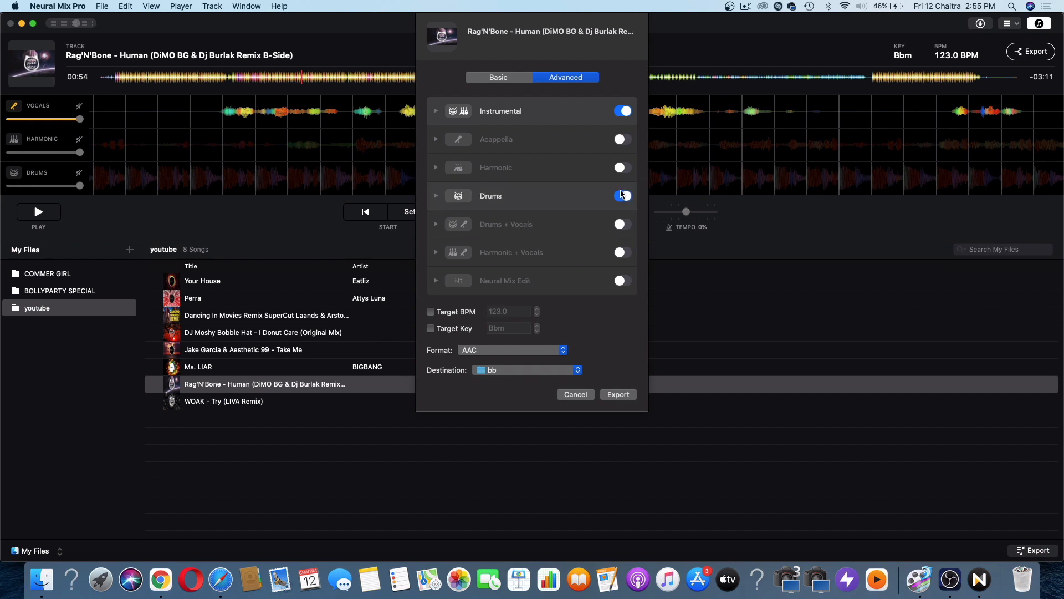
click(622, 195)
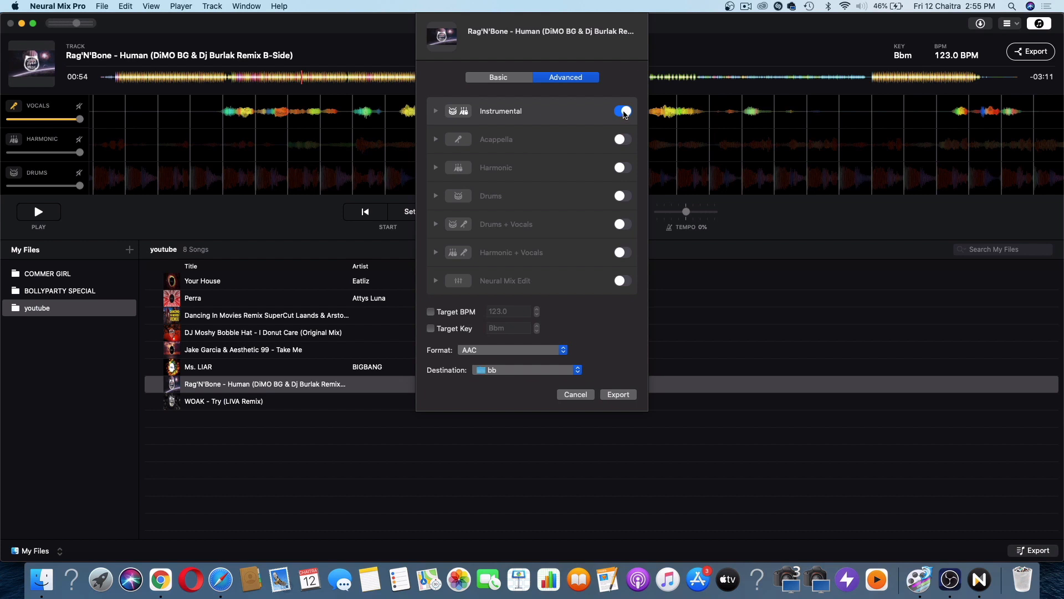
- Set the export to Acappella instead of Instrumental, with Target BPM 123.0 and Target Key Bbm enabled
click(623, 112)
click(621, 141)
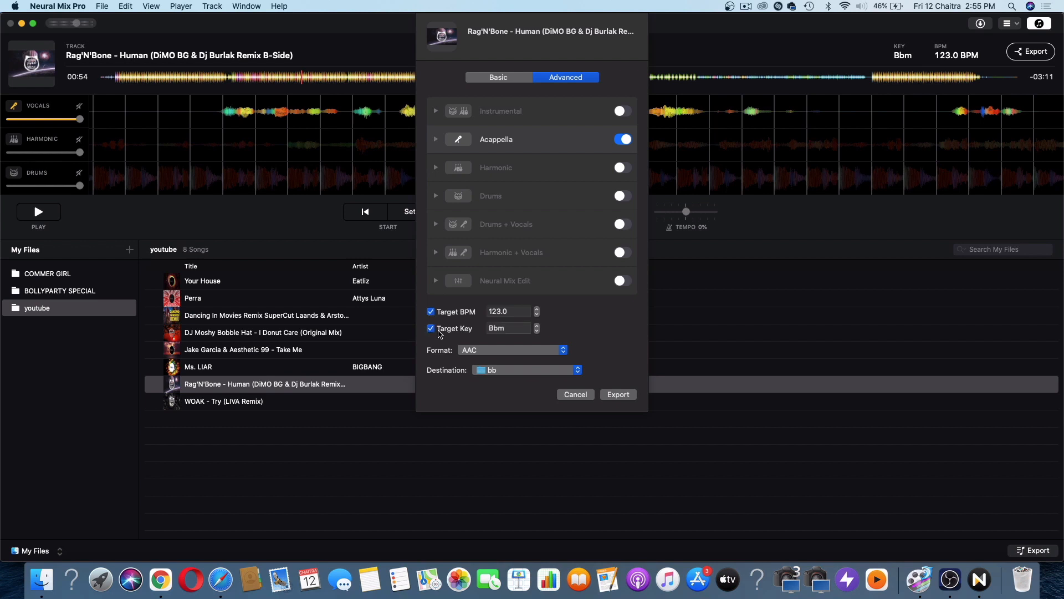
- Choose AAC as the export format and the bb folder as the destination
click(493, 351)
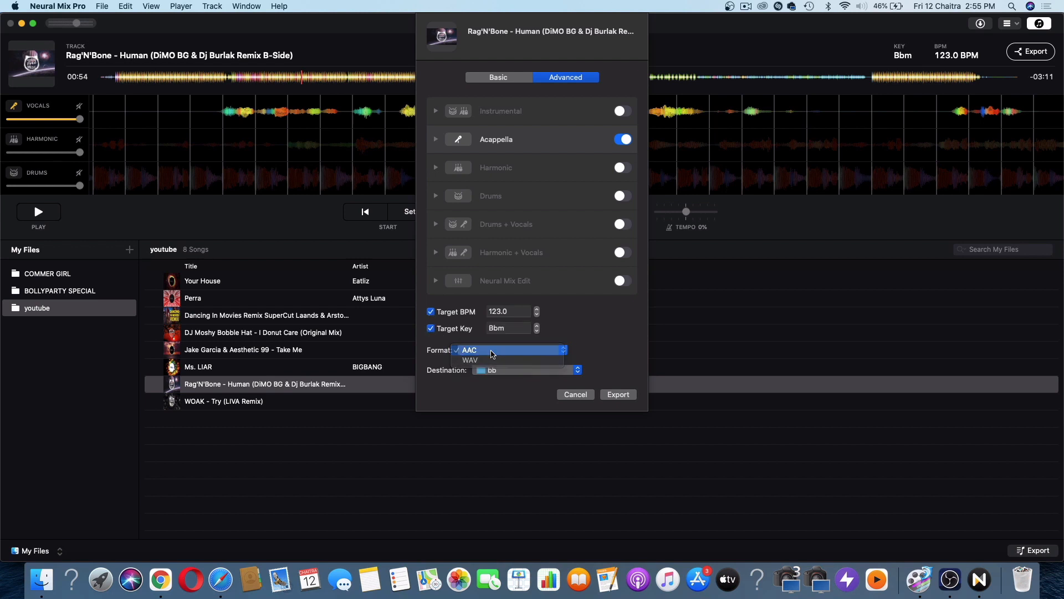
click(496, 344)
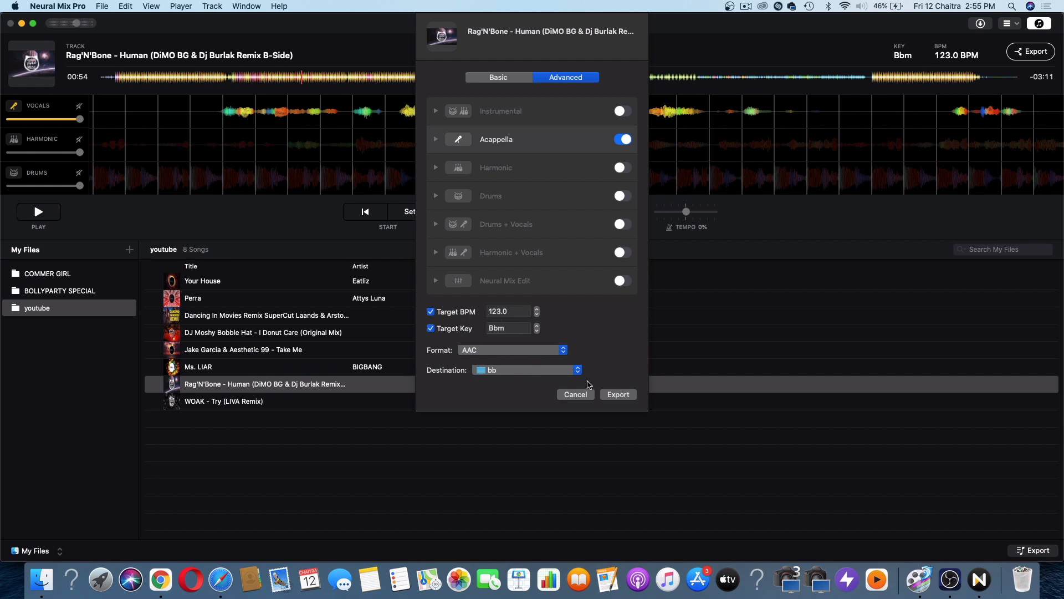
click(515, 372)
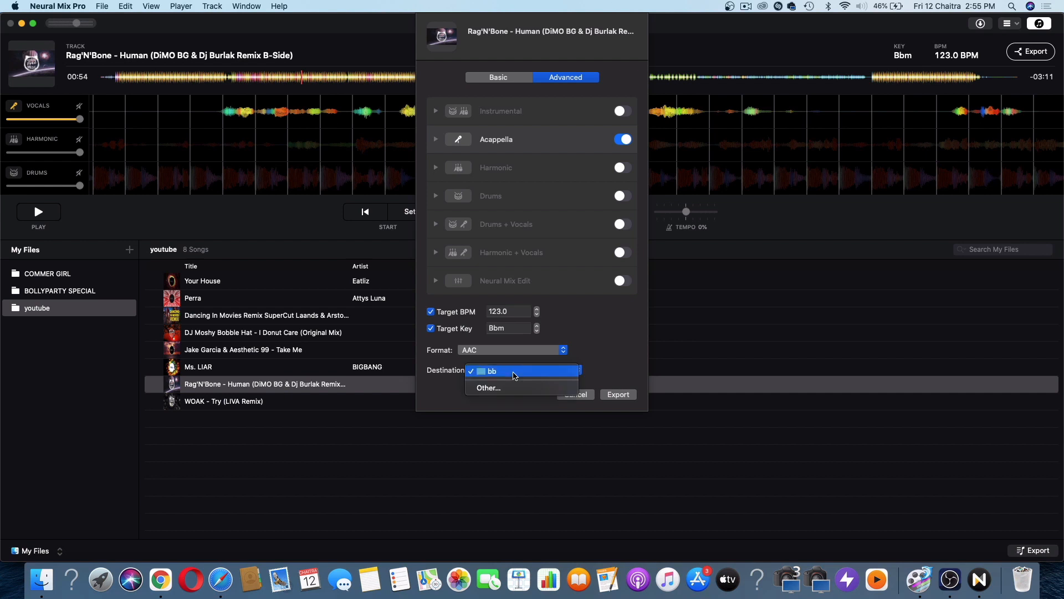
click(515, 375)
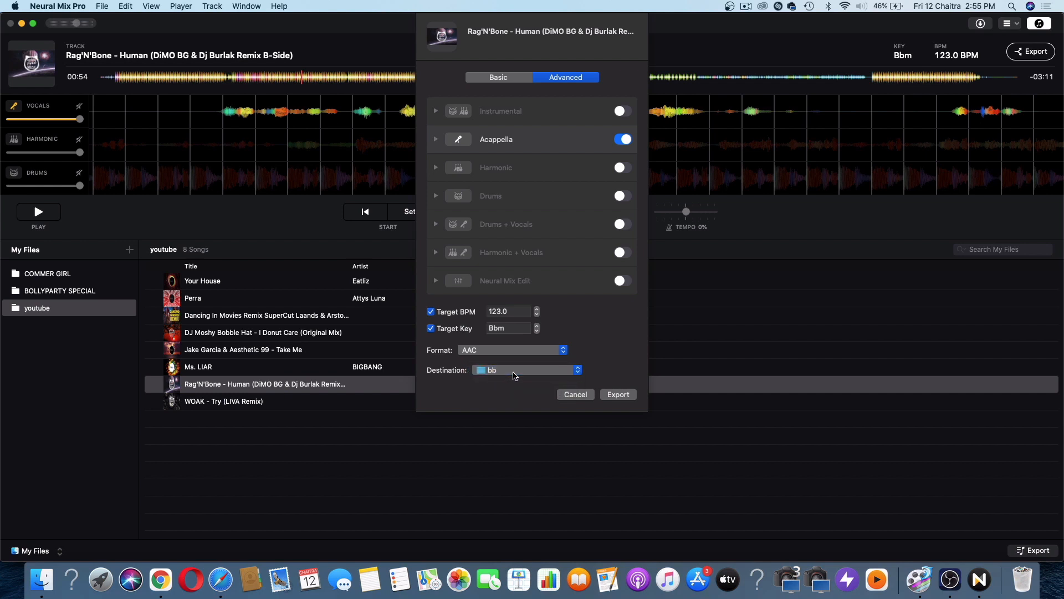
- Export the acappella with the chosen settings and open the list of export tasks
click(619, 394)
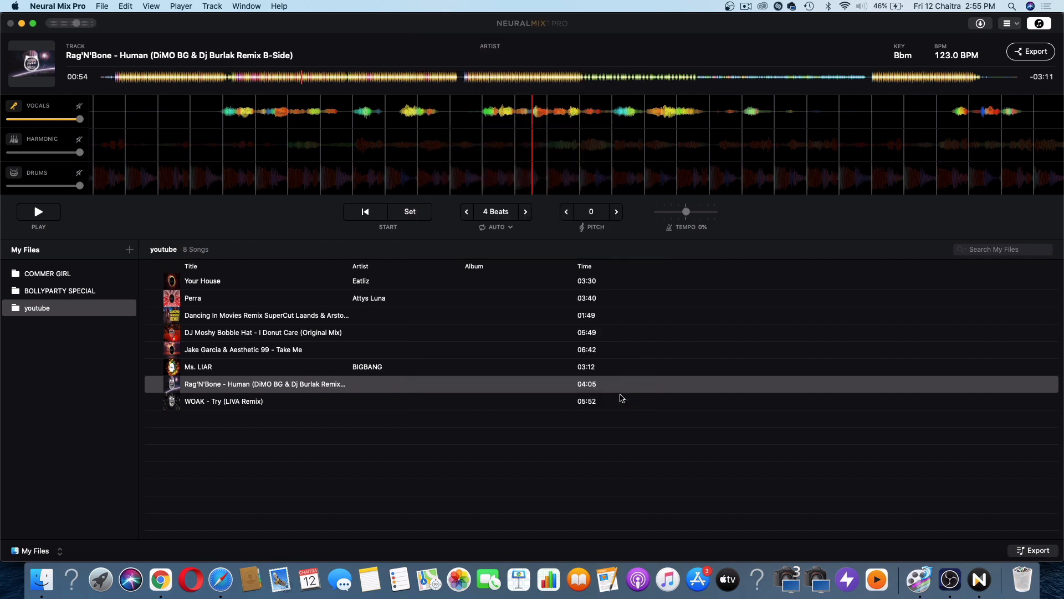
click(974, 26)
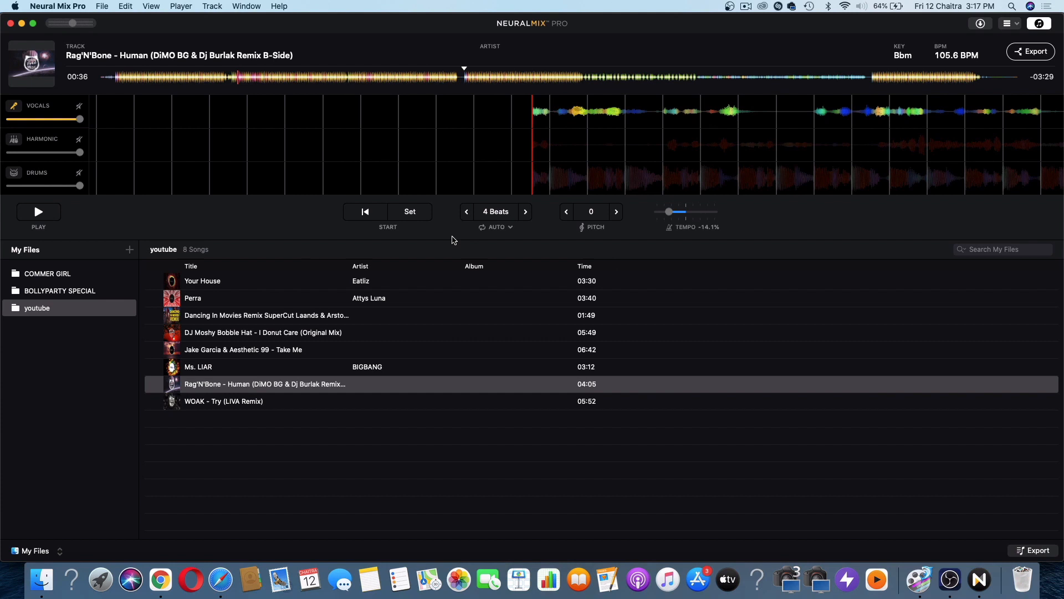
- Set the start point at about 00:36 and play an 8-beat loop from it with only the vocals soloed
drag(520, 147, 489, 149)
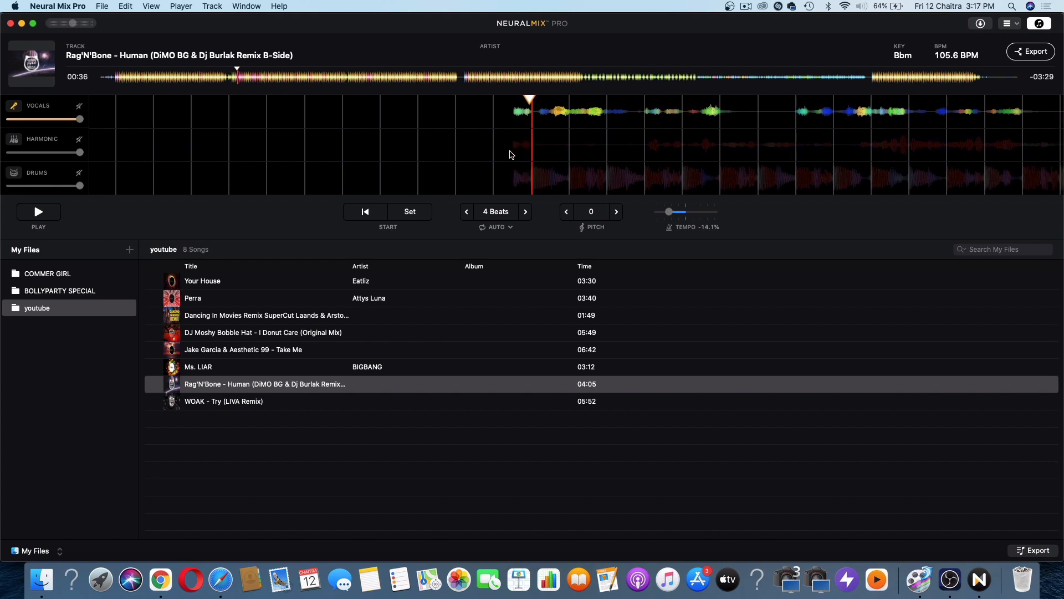
click(400, 216)
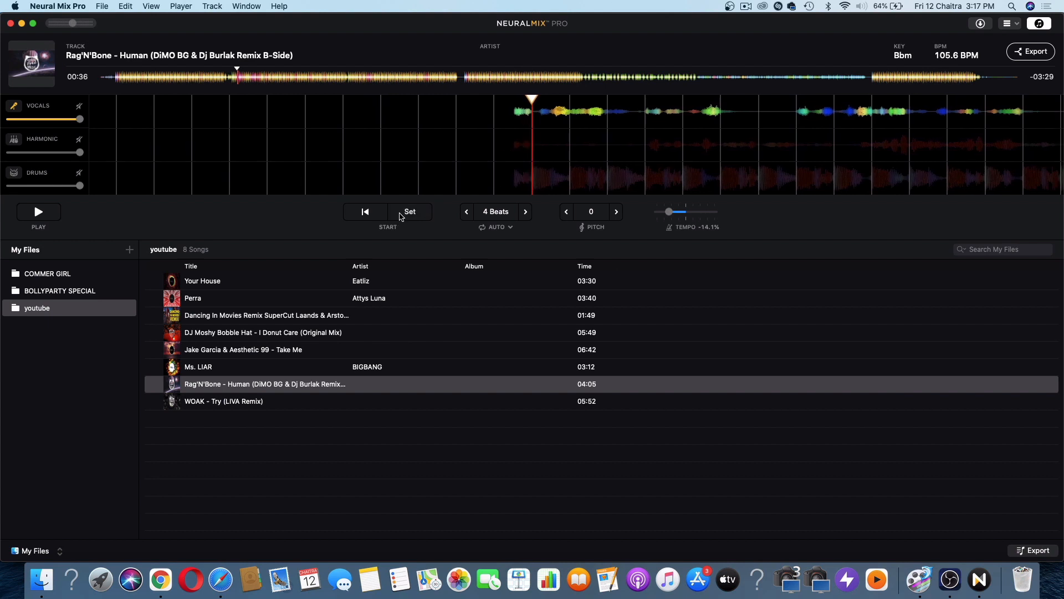
click(505, 214)
click(526, 212)
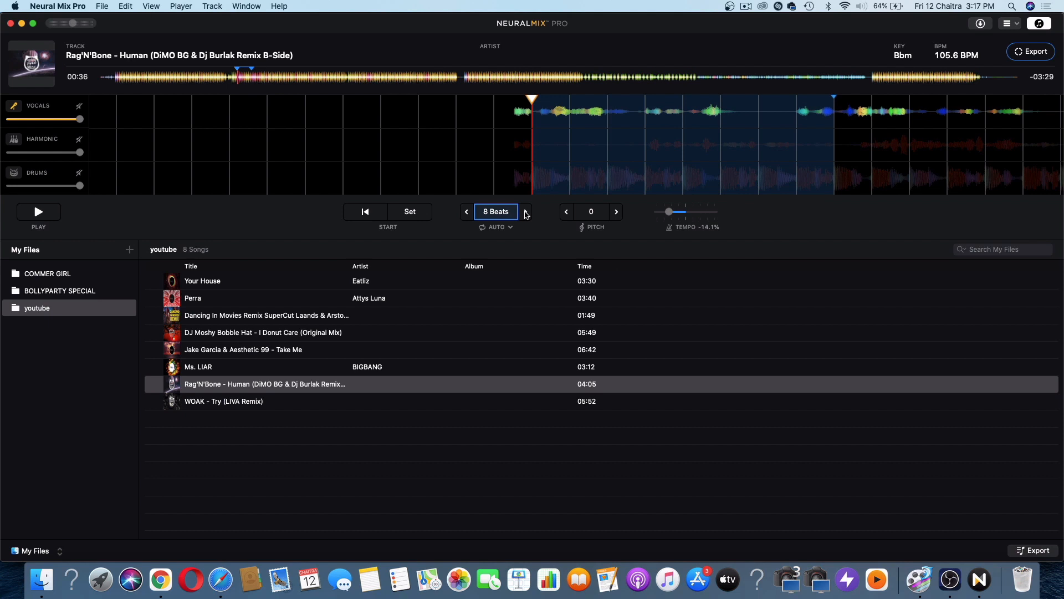
key(space)
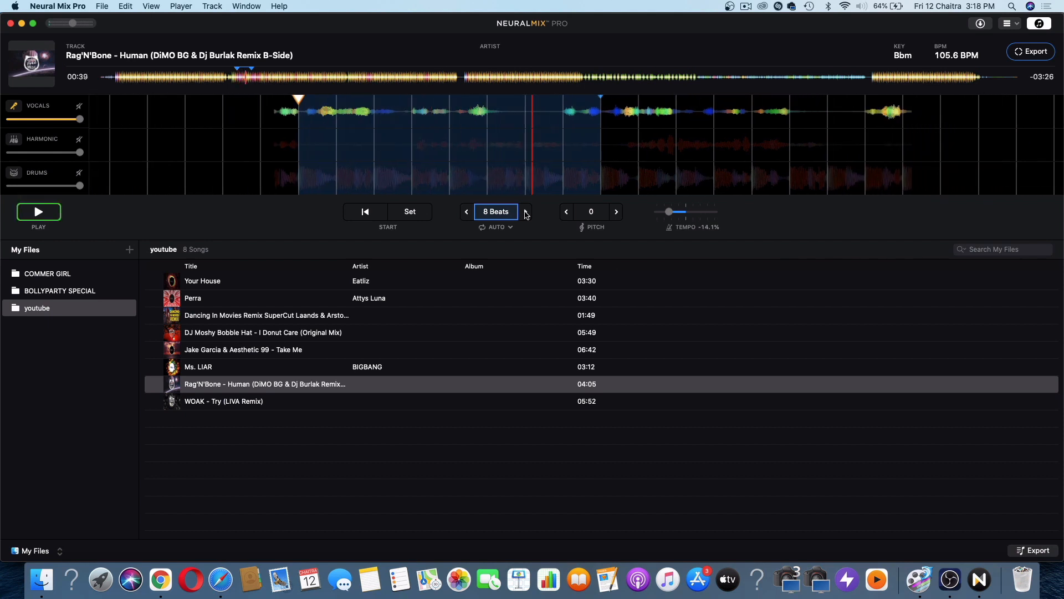
key(space)
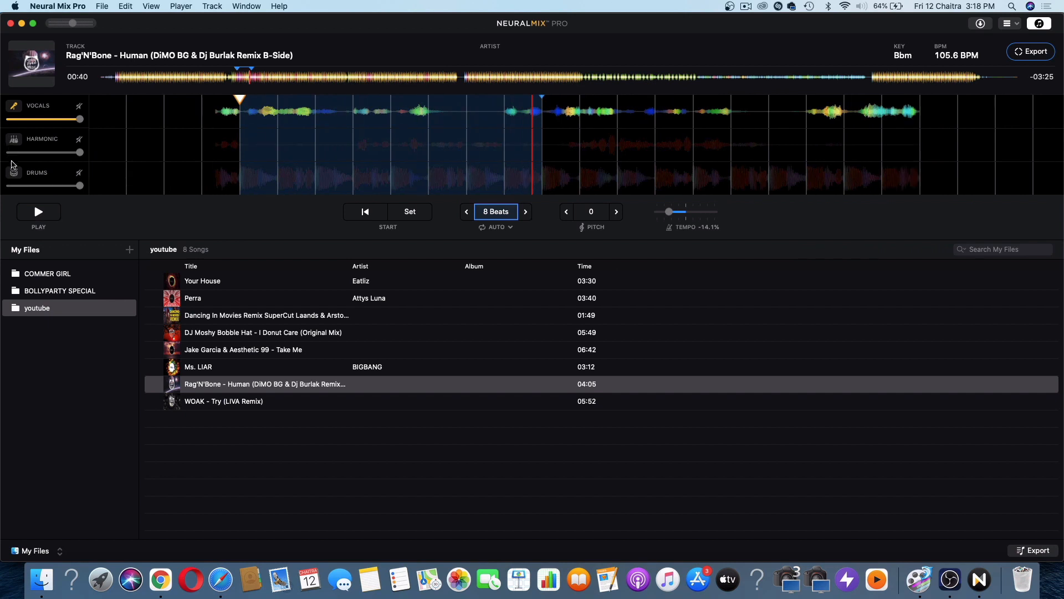
- Solo the drums in place of the vocals and preview the loop with the tempo at -5.1%
click(14, 172)
click(14, 106)
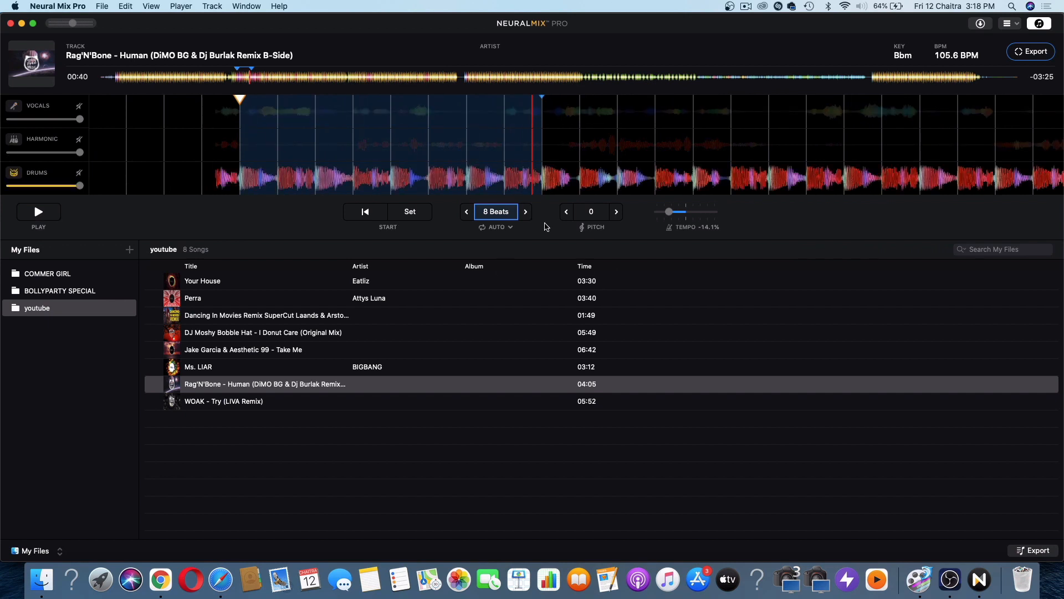
mouse_move(672, 214)
mouse_down()
mouse_move(693, 215)
mouse_move(678, 213)
mouse_up()
key(space)
key(space)
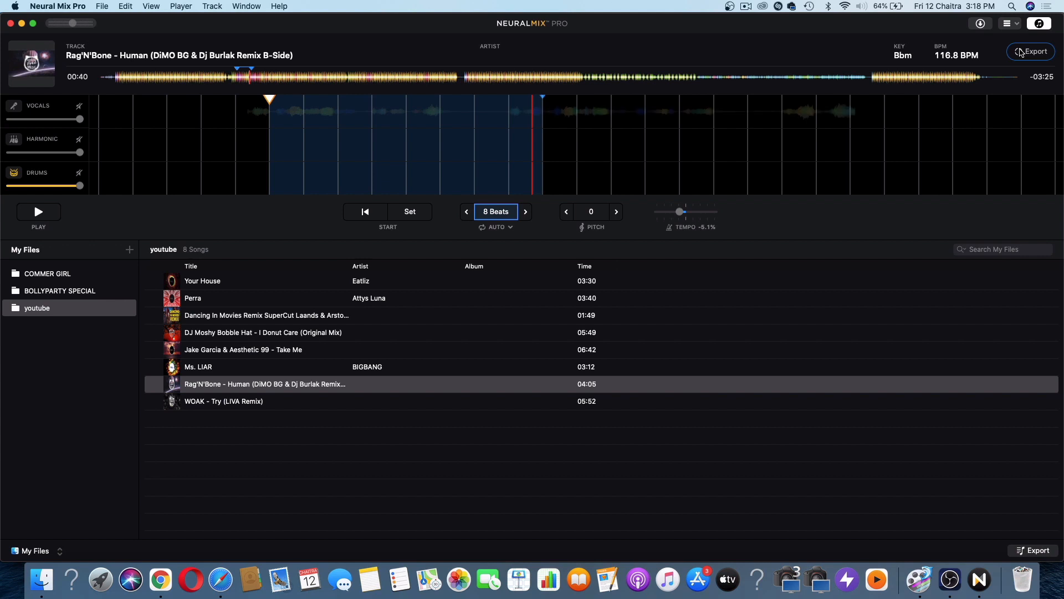
- Export the loop's drums as AAC to the bb folder with Target BPM 116.8, and check the export list
click(1020, 52)
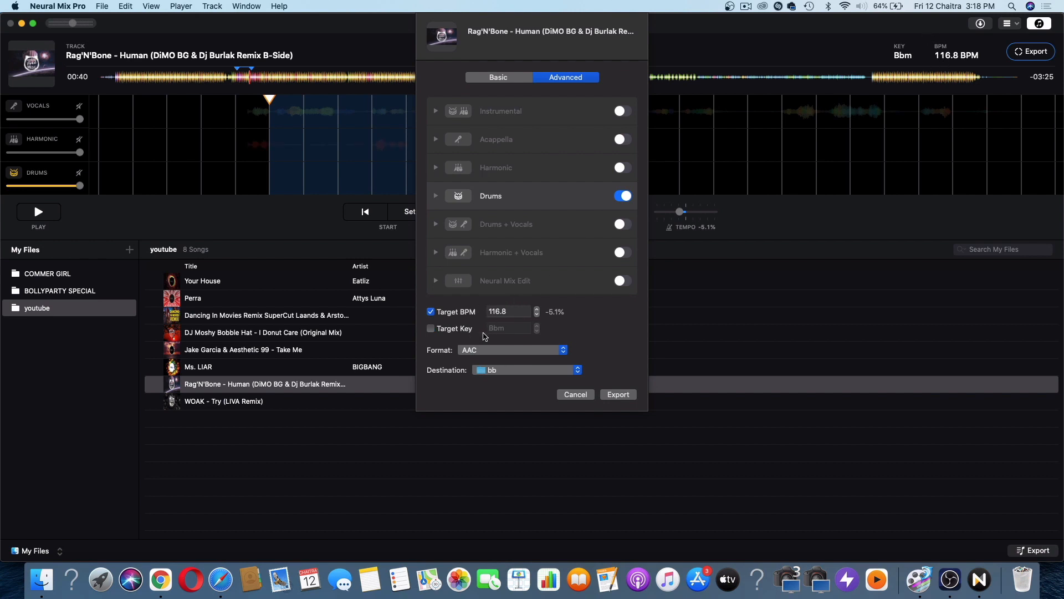
click(627, 394)
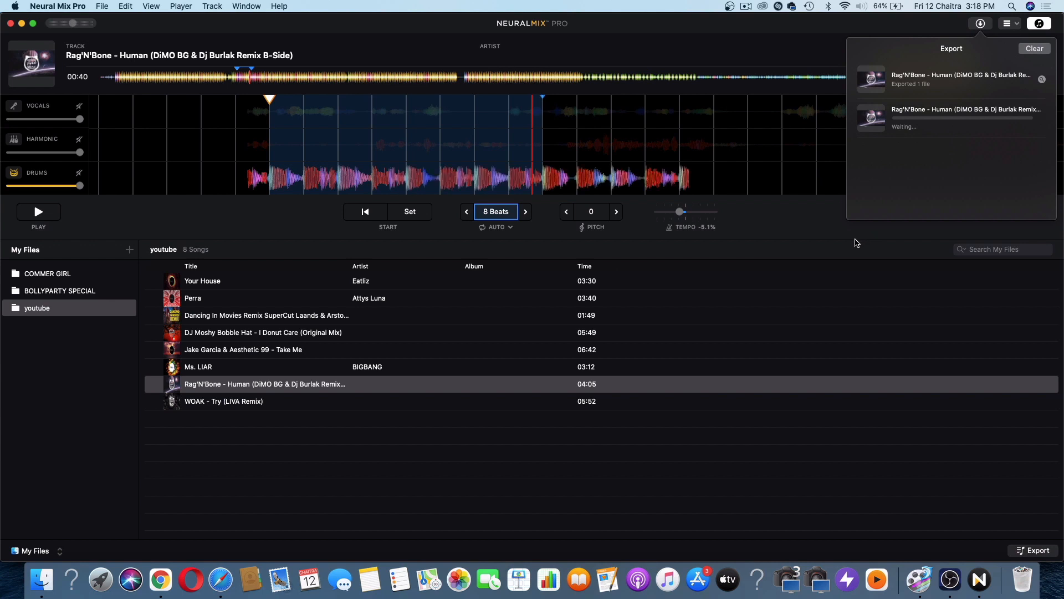
click(841, 238)
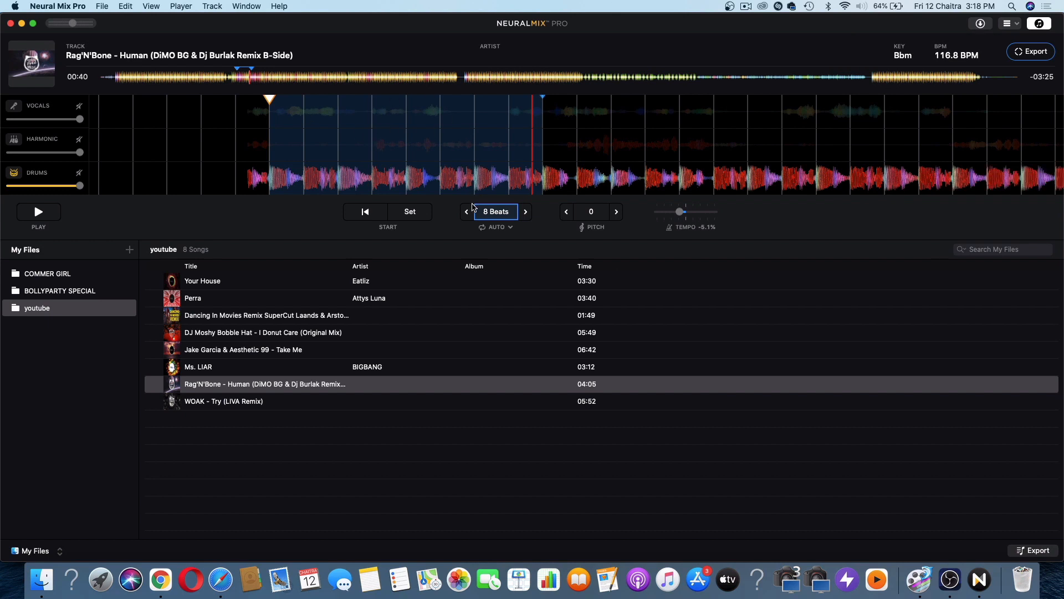
- Solo the vocals in place of the drums and raise the pitch to +4 while the loop plays
click(13, 172)
click(12, 107)
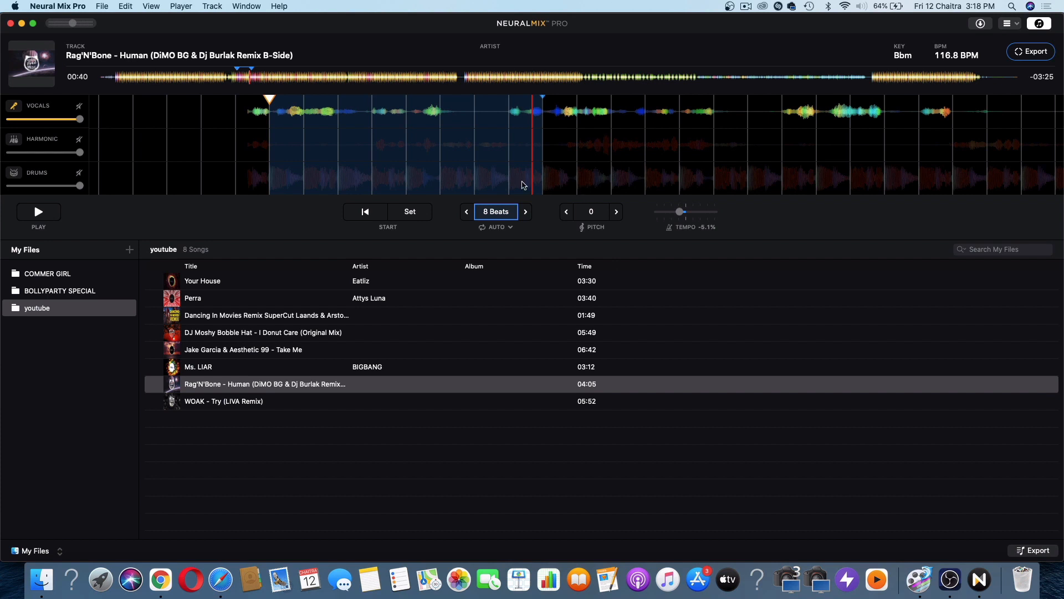
key(space)
click(617, 212)
click(617, 211)
click(616, 212)
click(617, 211)
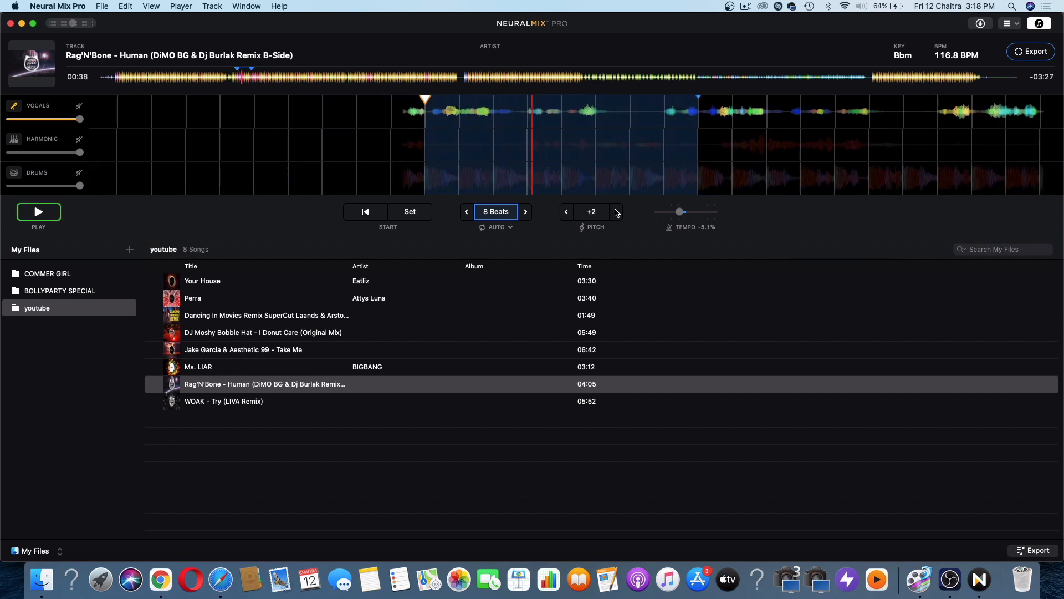
- Lower the pitch to -4 during playback of the vocal loop
click(566, 212)
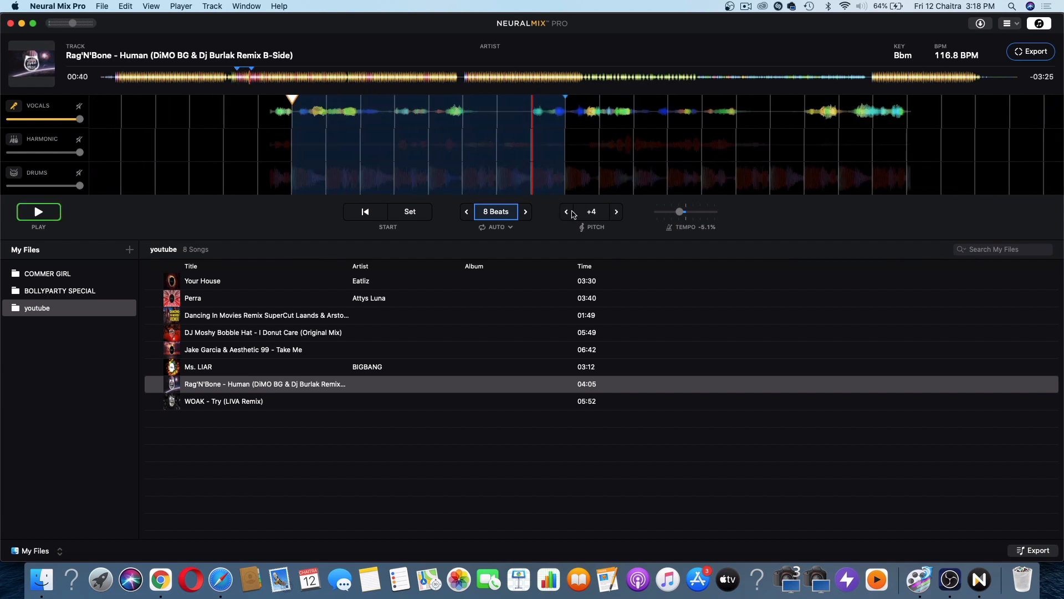
click(566, 212)
click(566, 211)
click(566, 212)
click(566, 212)
click(571, 212)
click(571, 212)
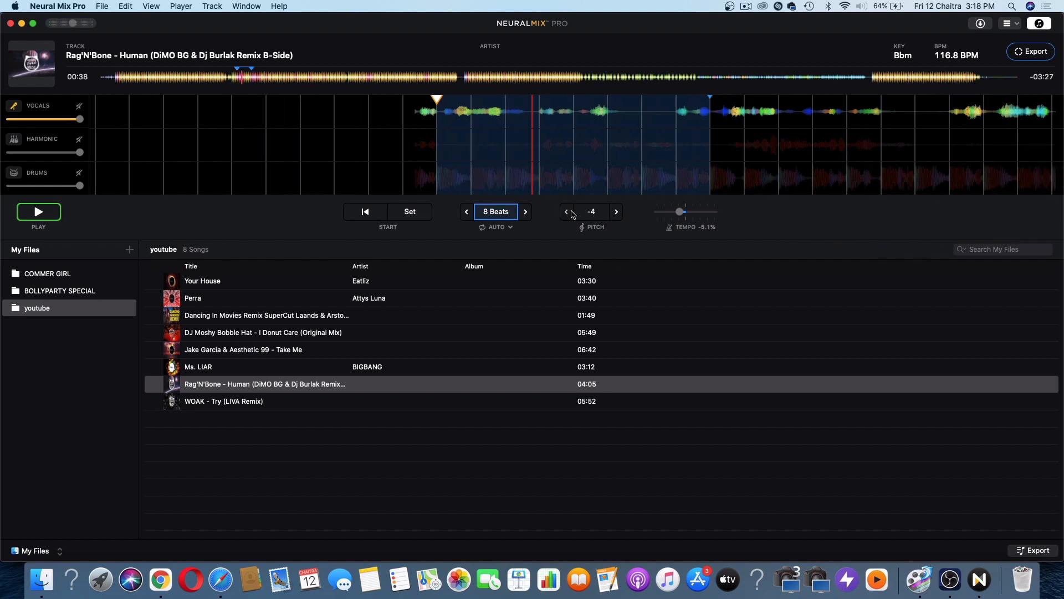
click(571, 212)
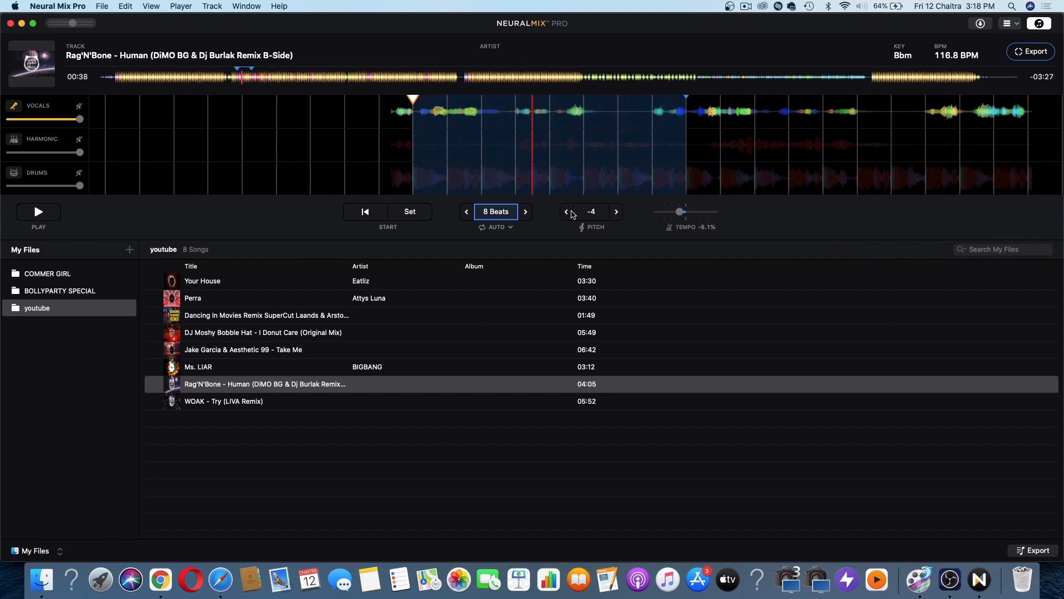
- Export the loop's acappella instead of drums as AAC to the bb folder at 116.8 BPM, and open the export list
click(1022, 53)
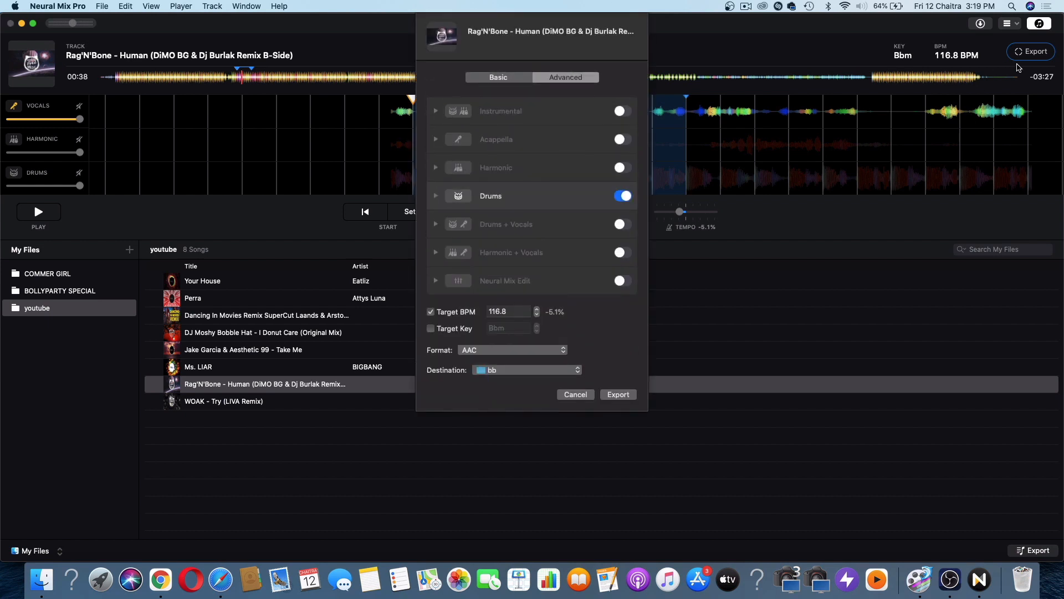
click(620, 197)
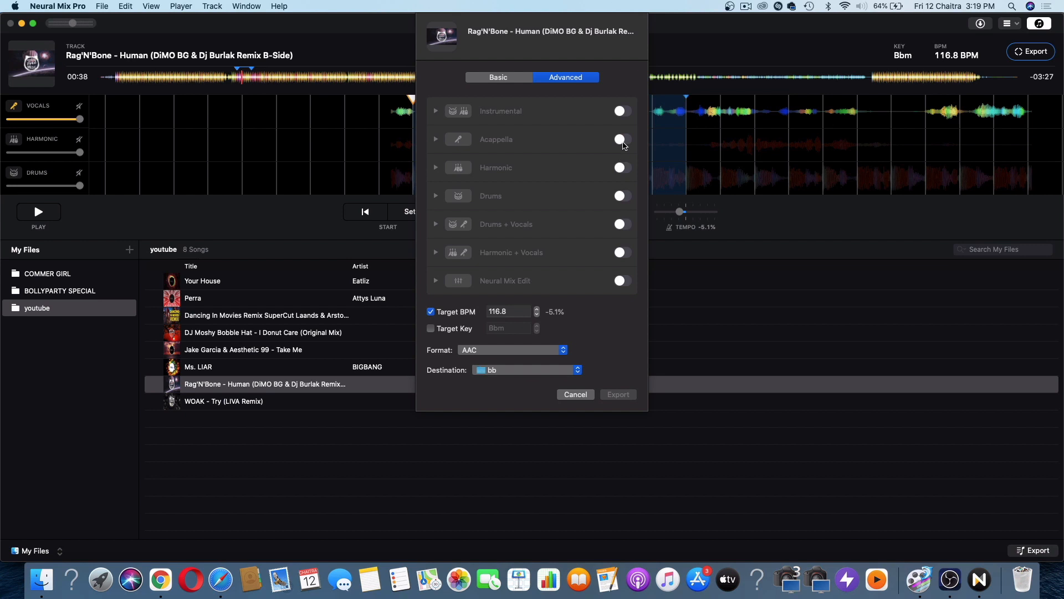
click(623, 142)
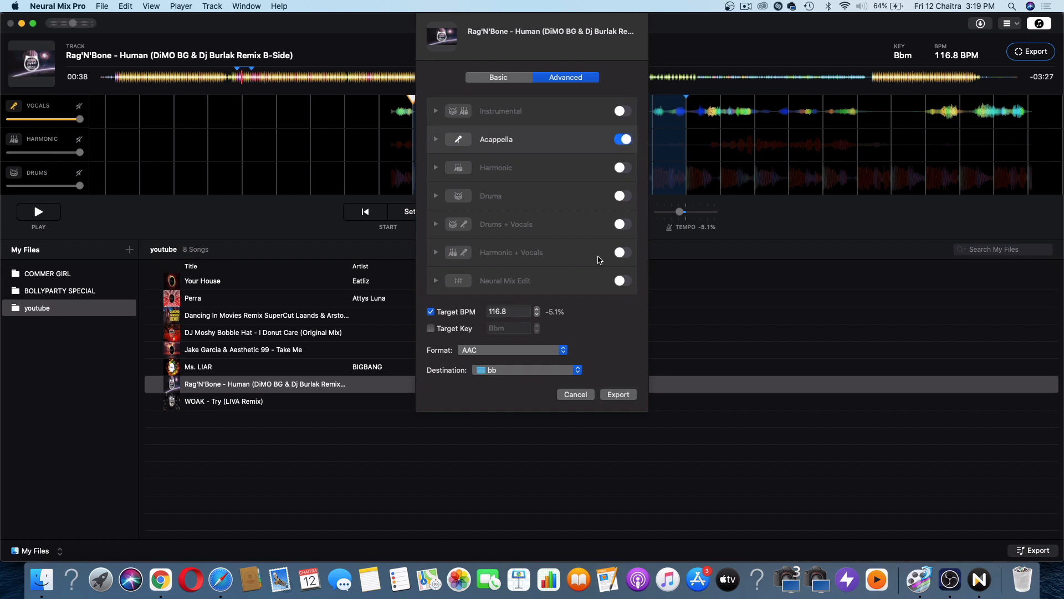
click(617, 395)
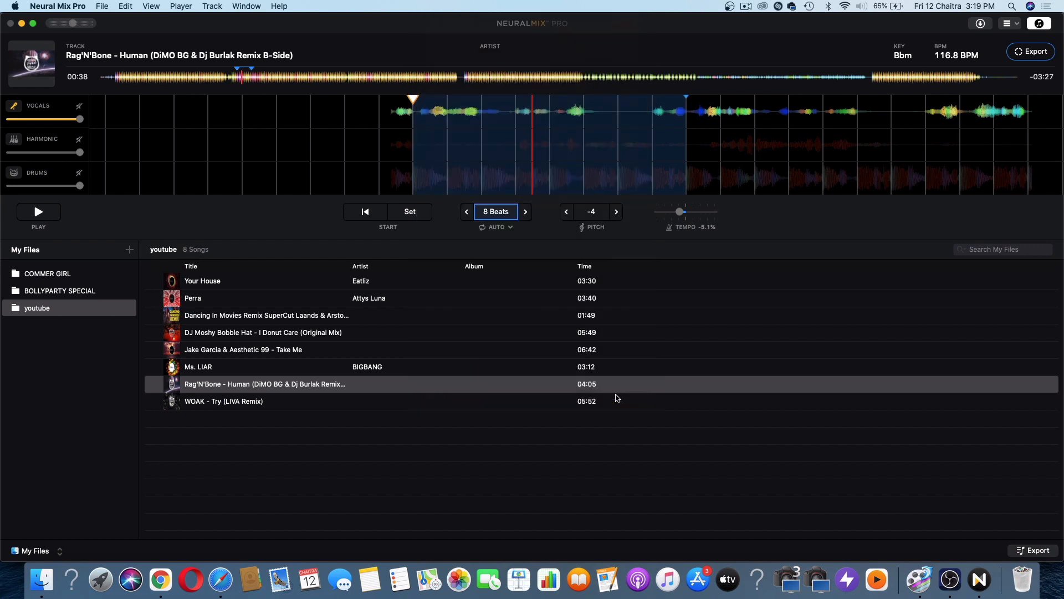
click(980, 24)
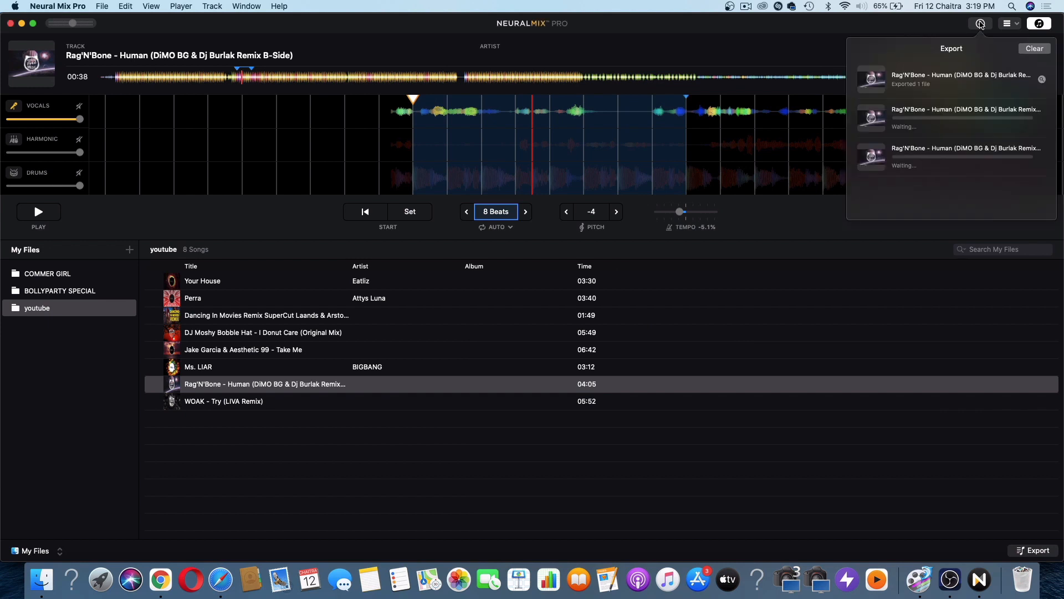
- Switch to Finder, preview the exported Rag'N'Bone drums .m4a file in the bb folder, and return to Neural Mix Pro
click(39, 582)
scroll(865, 366, left, 5)
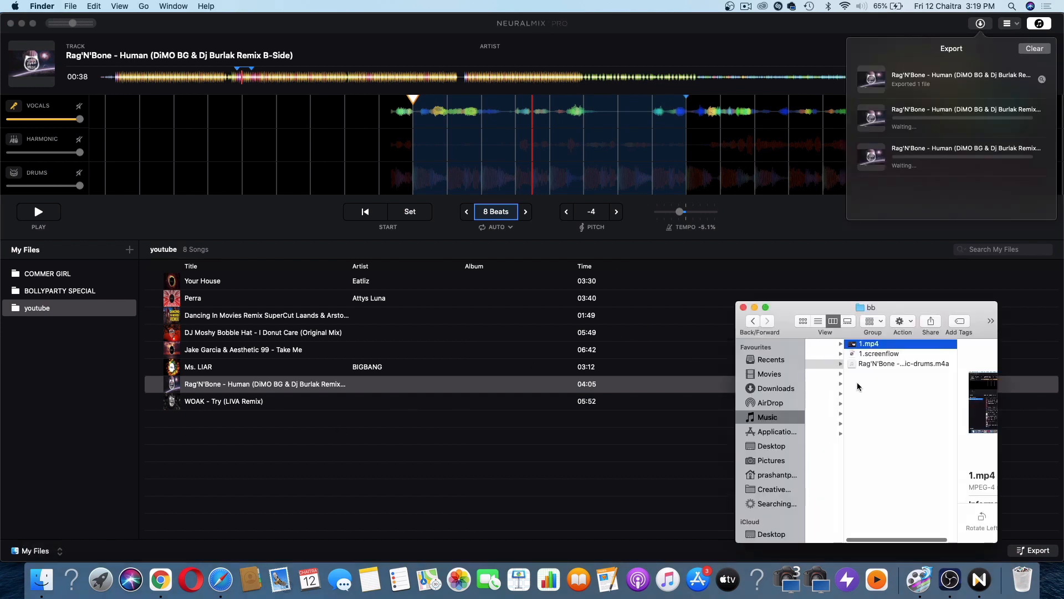
click(924, 364)
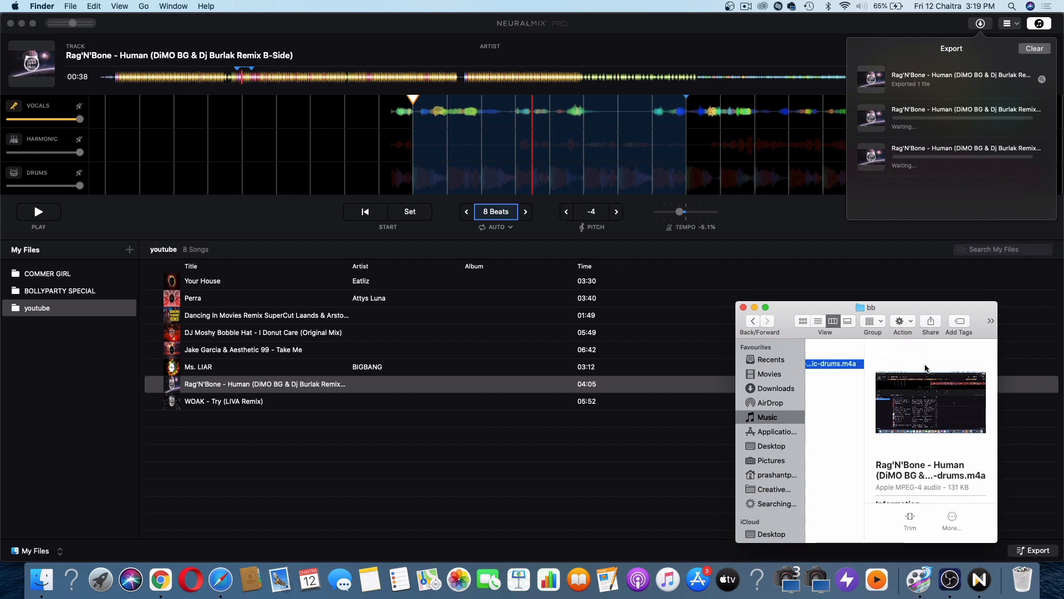
key(space)
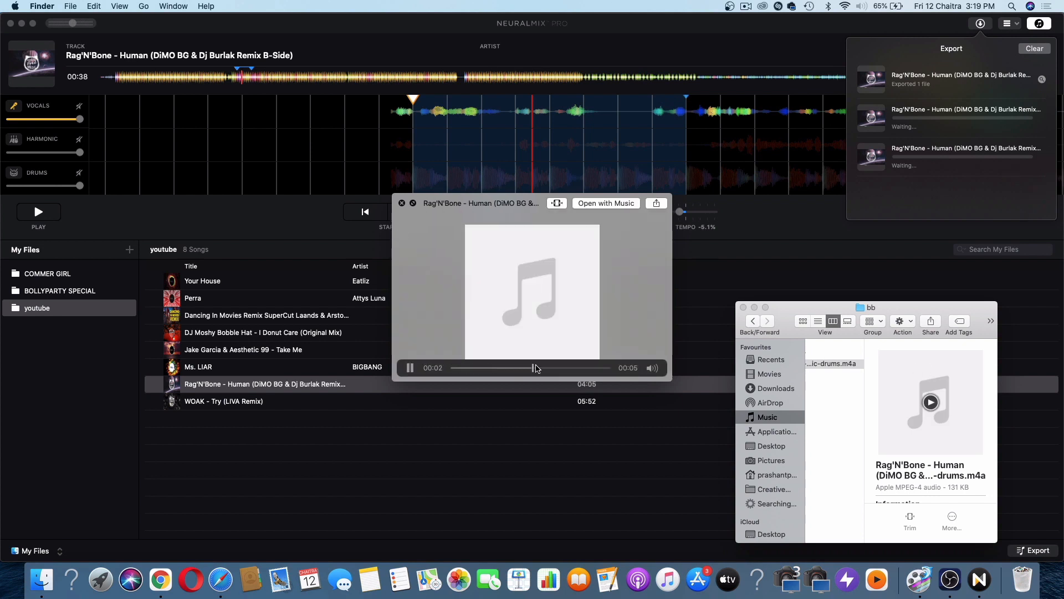
key(space)
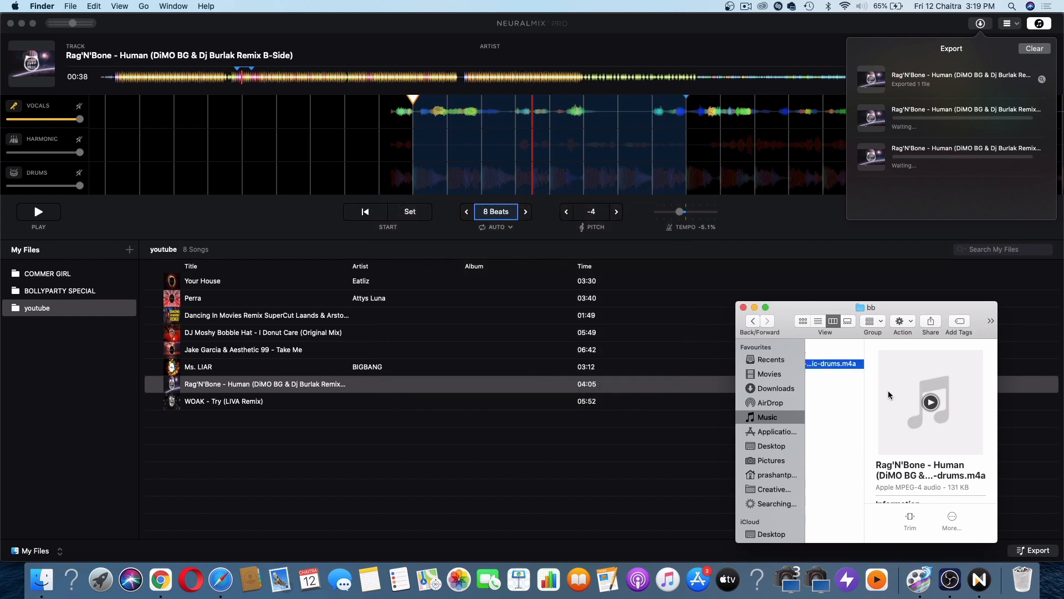
click(706, 250)
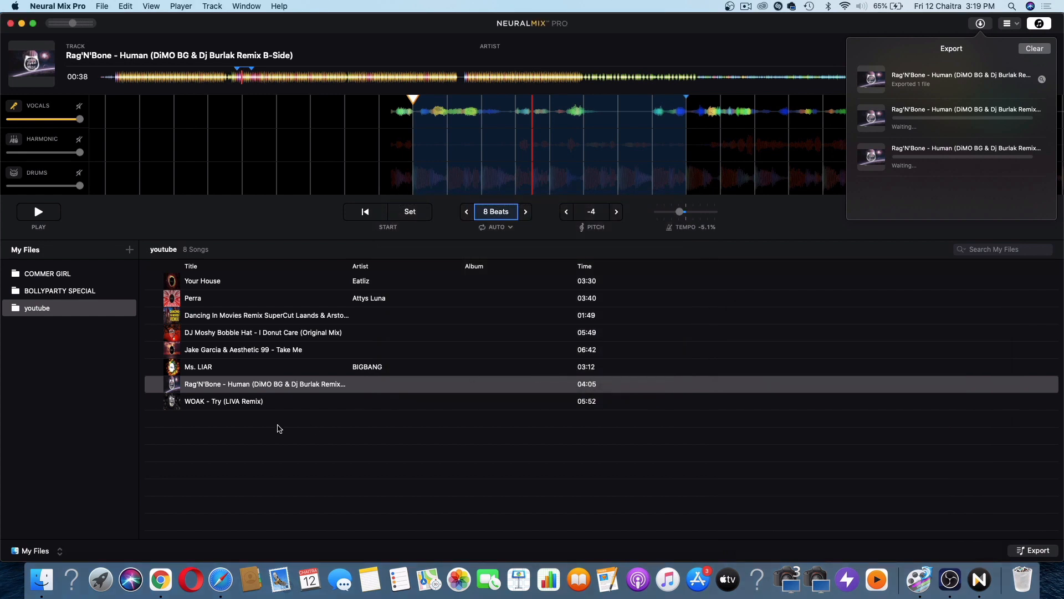
- Select all eight songs in the youtube folder and batch export their instrumentals instead of acappellas as AAC to the bb folder
drag(277, 428, 228, 279)
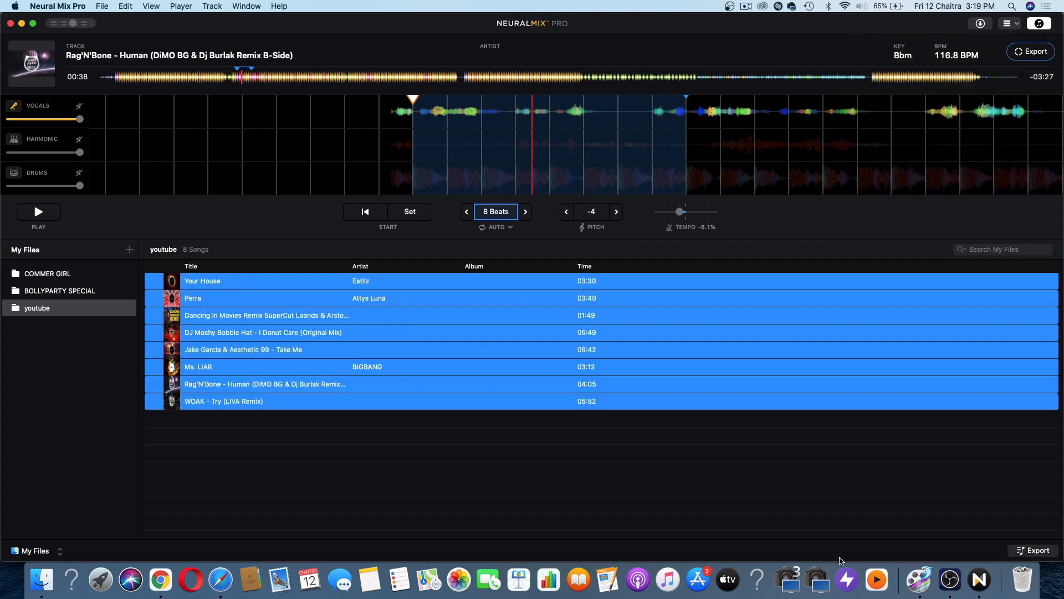
click(1045, 553)
click(1044, 552)
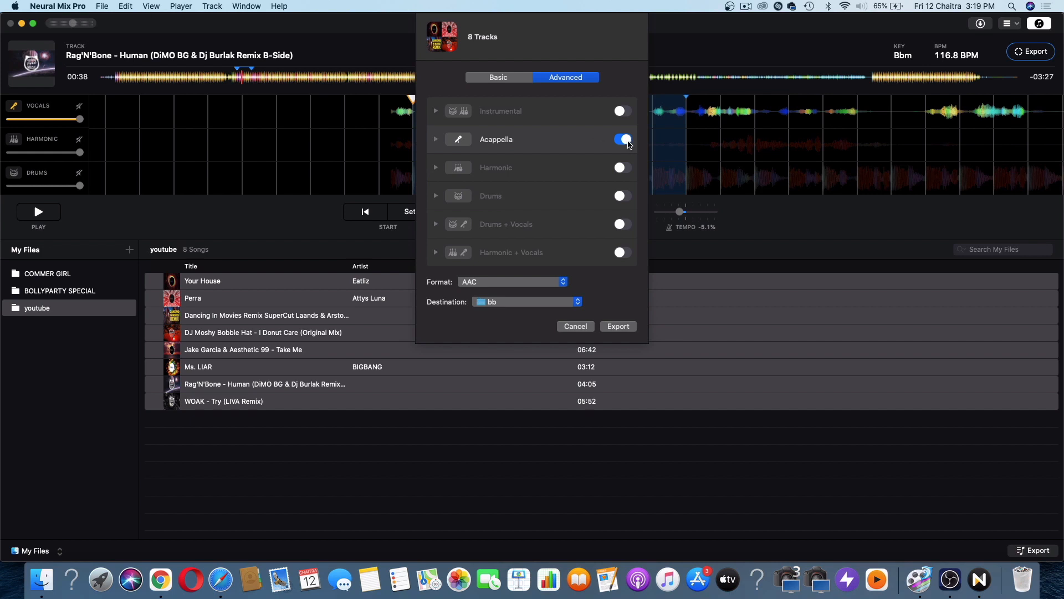
click(624, 140)
click(623, 112)
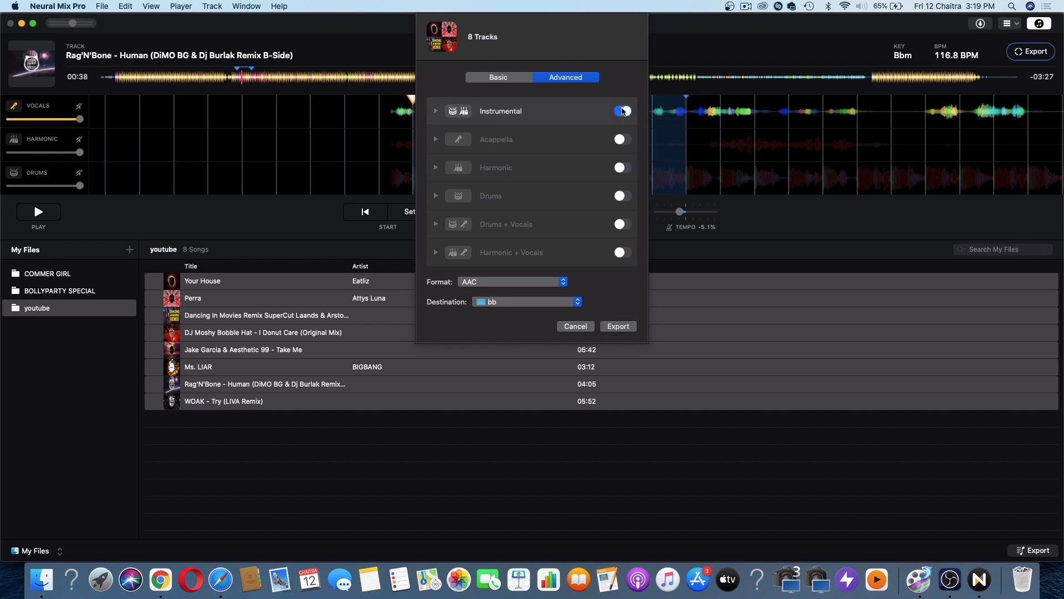
click(615, 327)
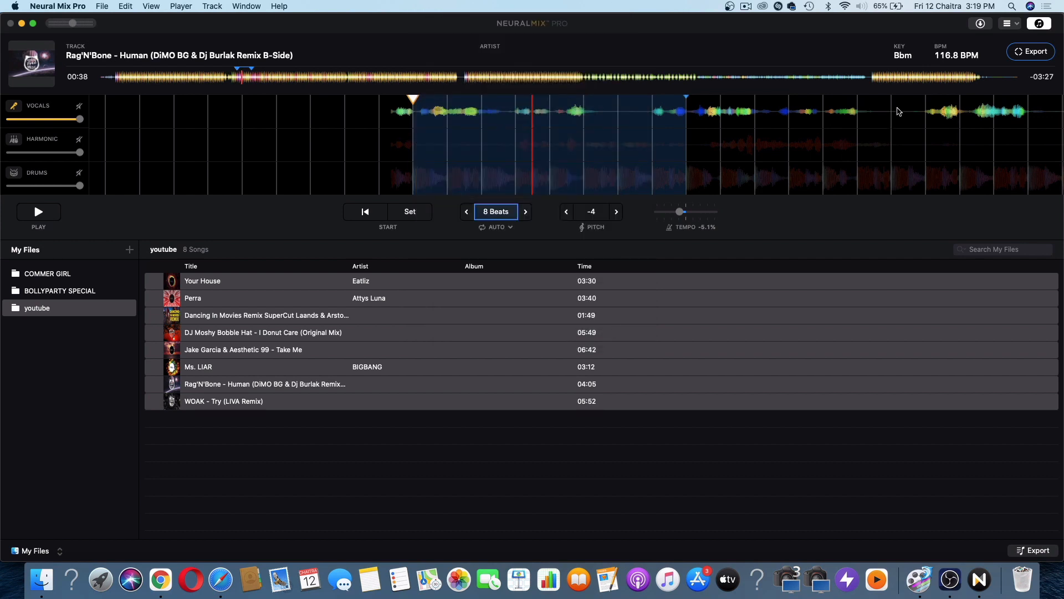
- Check the export list and select all eight songs in the youtube folder again
click(977, 24)
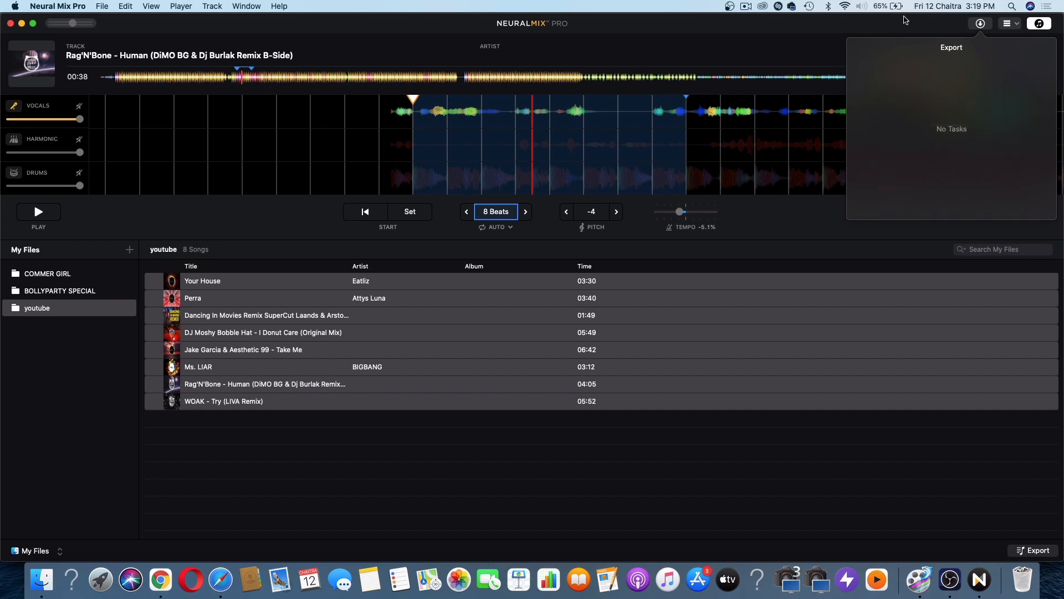
key(super+a)
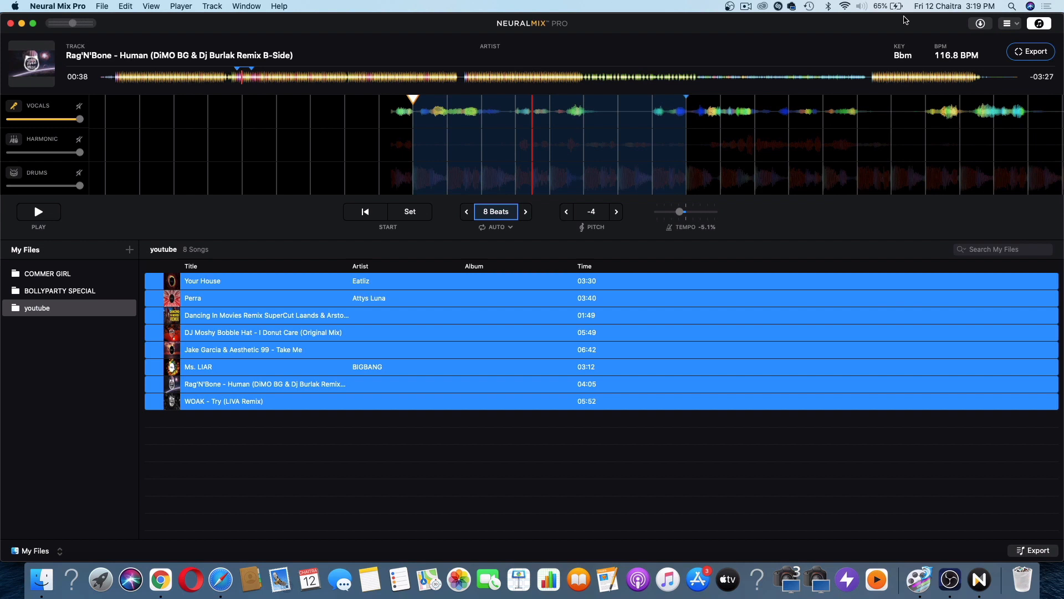